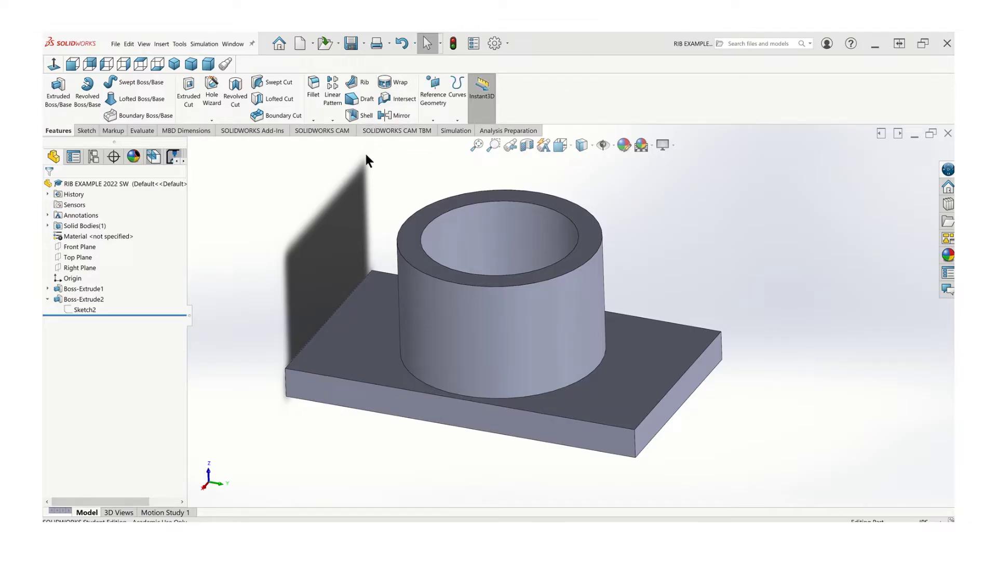
Step: Show the Right Plane through the cylinder and orbit the view to see it
{"action": "left_click", "coordinate": [83, 268]}
{"action": "right_click", "coordinate": [83, 268]}
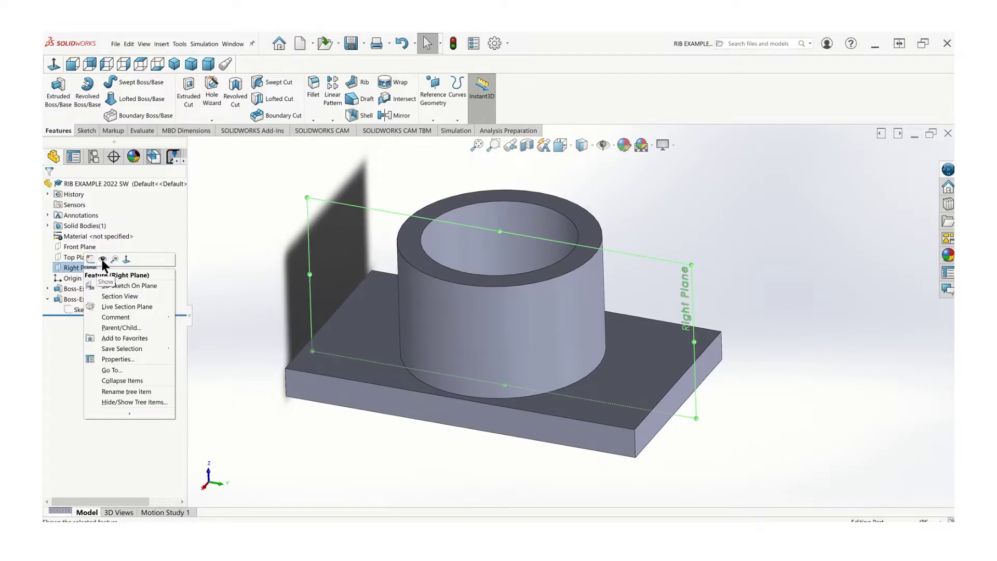
{"action": "left_click", "coordinate": [329, 232]}
{"action": "mouse_move", "coordinate": [251, 267]}
{"action": "left_mouse_down"}
{"action": "mouse_move", "coordinate": [249, 318]}
{"action": "mouse_move", "coordinate": [266, 278]}
{"action": "mouse_move", "coordinate": [261, 258]}
{"action": "left_mouse_up"}
{"action": "middle_click_drag", "start_coordinate": [261, 258], "coordinate": [265, 248]}
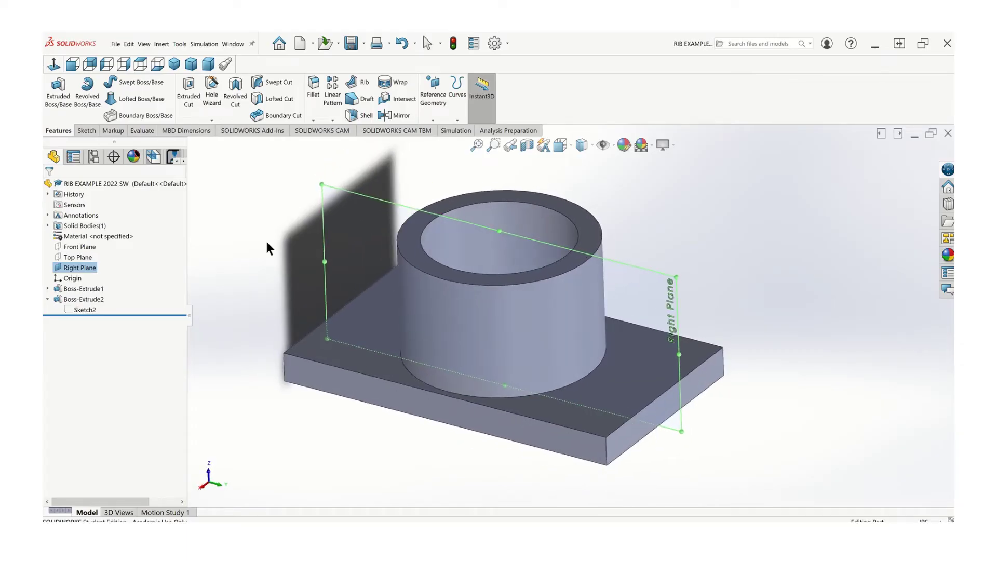
Step: Start an empty Sketch5 on the Right Plane and orient the view normal to it
{"action": "left_click", "coordinate": [85, 131]}
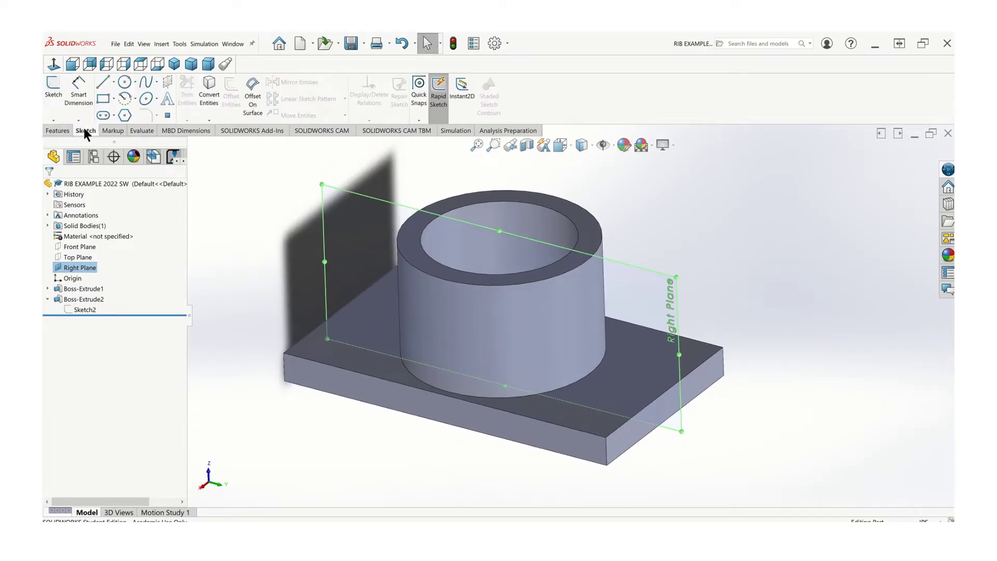
{"action": "left_click", "coordinate": [55, 90]}
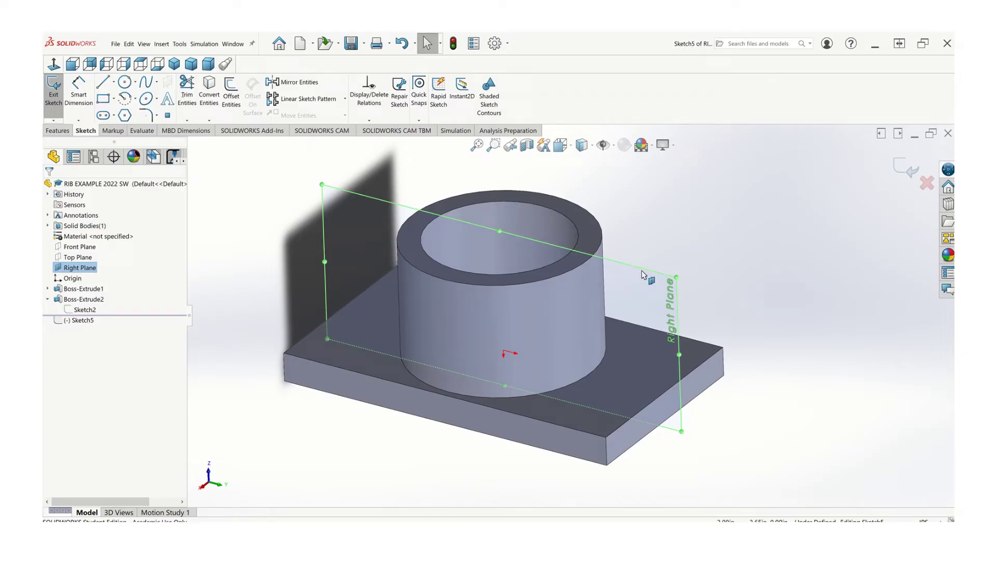
{"action": "key", "text": "ctrl+4"}
{"action": "mouse_move", "coordinate": [499, 233]}
{"action": "middle_mouse_down"}
{"action": "mouse_move", "coordinate": [504, 351]}
{"action": "mouse_move", "coordinate": [519, 322]}
{"action": "middle_mouse_up"}
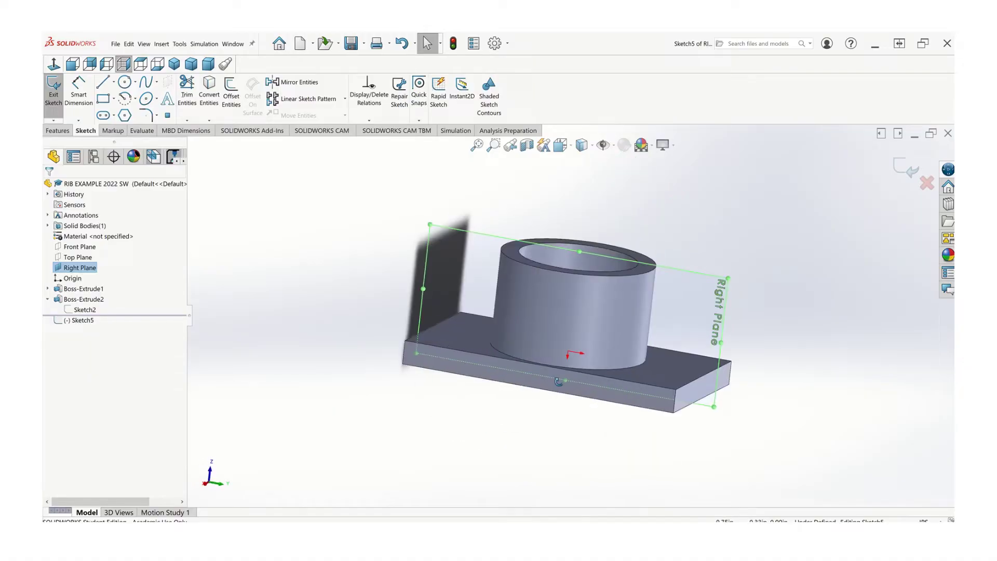
{"action": "left_click", "coordinate": [560, 145]}
{"action": "left_click", "coordinate": [556, 198]}
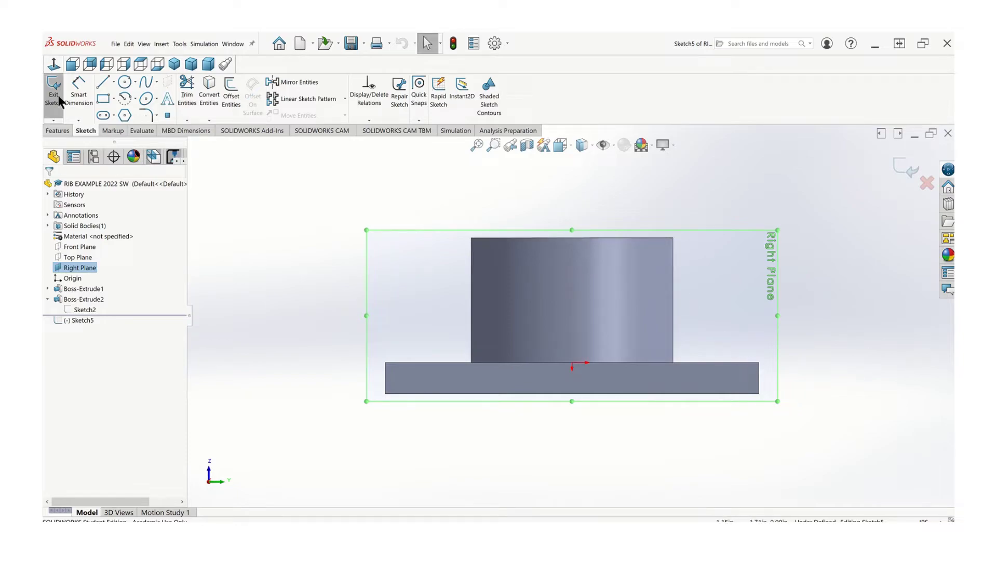
Step: Draw a slanted line from the base plate's top edge to the cylinder's top corner, plus a short horizontal stub
{"action": "left_click", "coordinate": [102, 83]}
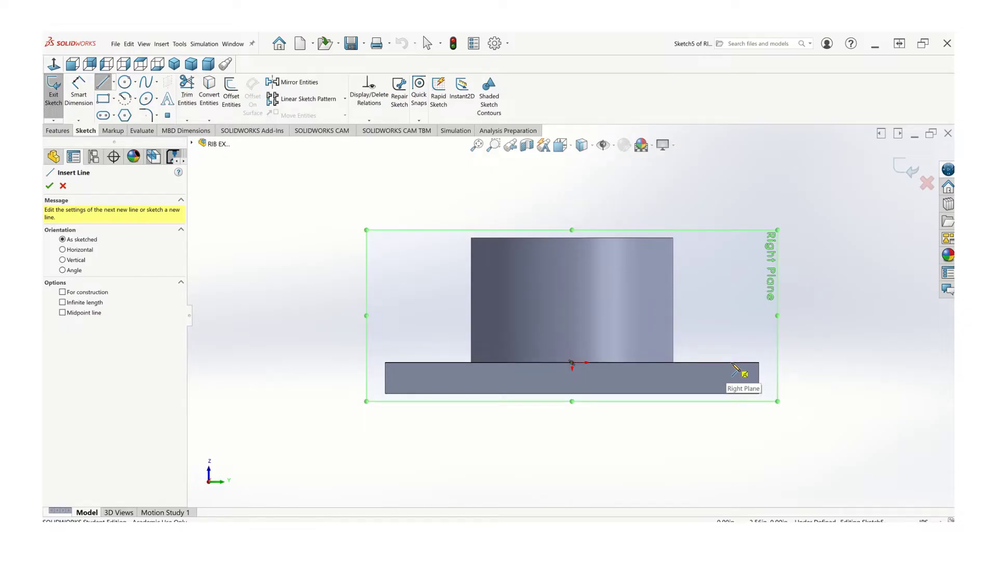
{"action": "left_click", "coordinate": [731, 362]}
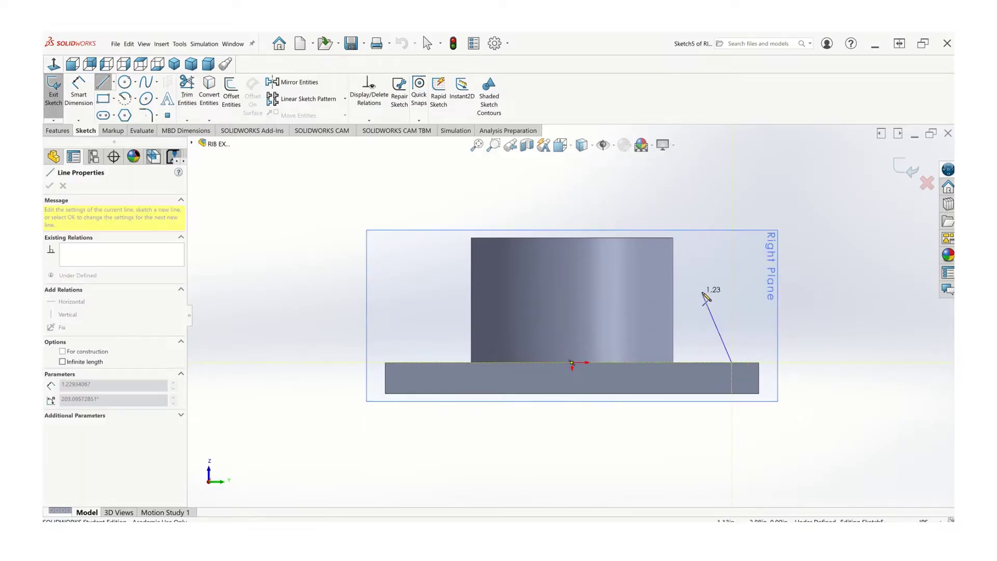
{"action": "left_click", "coordinate": [674, 238]}
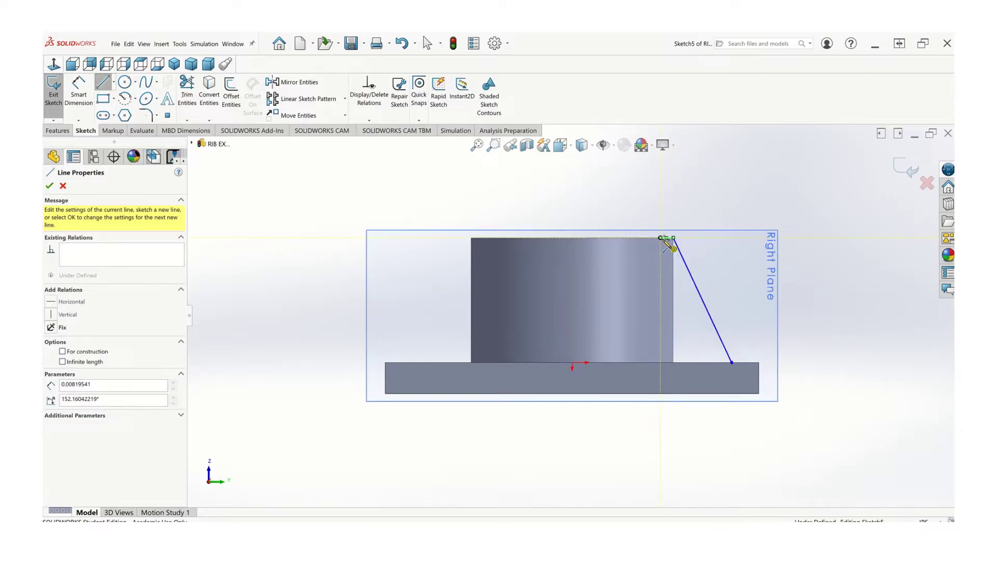
{"action": "left_click", "coordinate": [661, 237]}
{"action": "key", "text": "Escape"}
{"action": "key", "text": "Escape"}
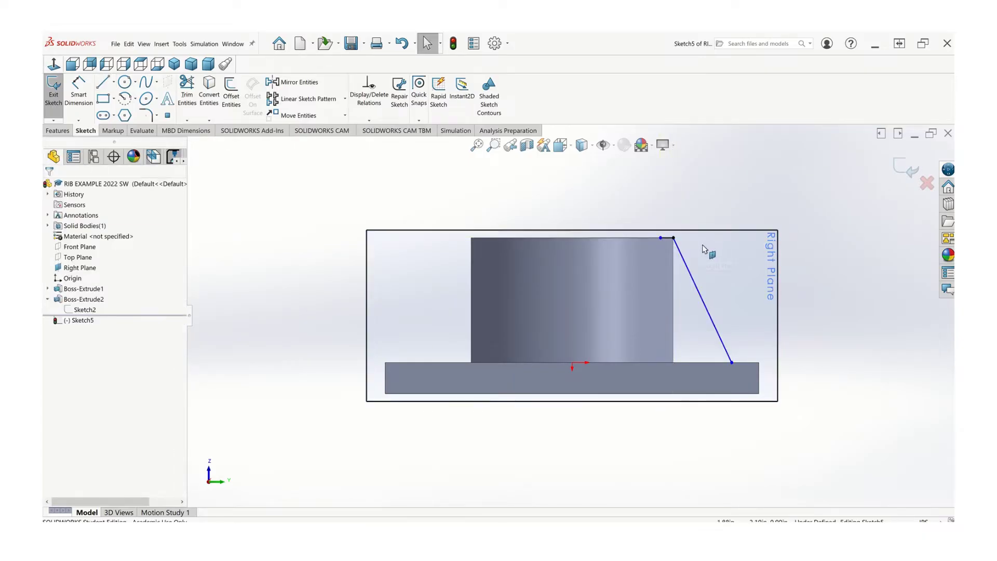
{"action": "scroll", "coordinate": [703, 247], "scroll_direction": "down", "scroll_amount": 3}
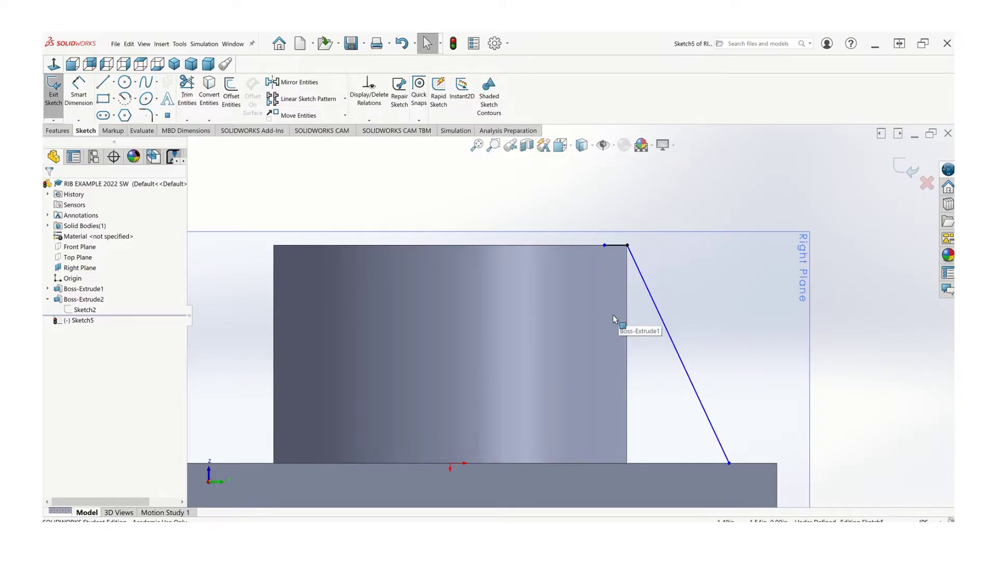
{"action": "middle_click_drag", "start_coordinate": [612, 314], "coordinate": [603, 369]}
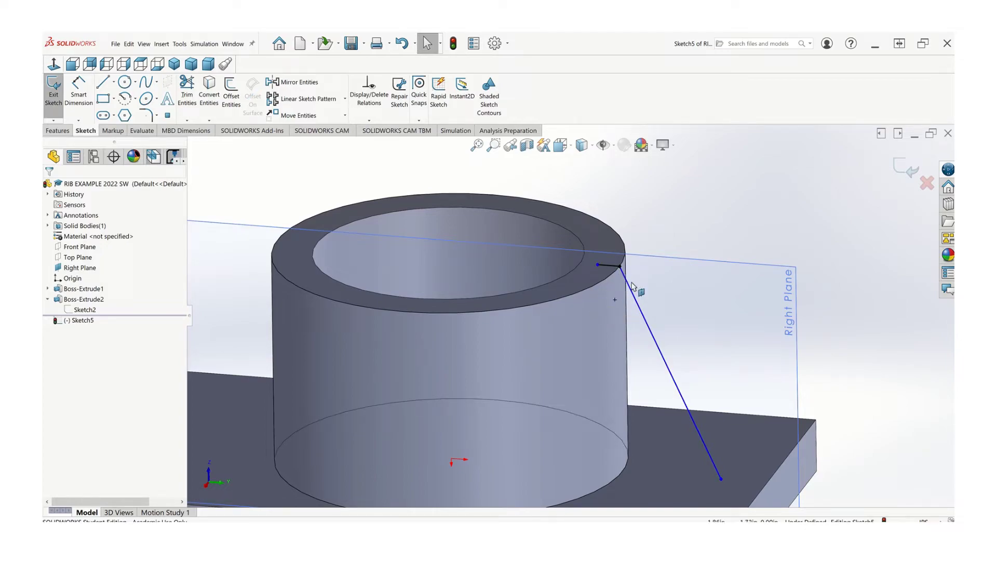
{"action": "scroll", "coordinate": [589, 307], "scroll_direction": "up", "scroll_amount": 2}
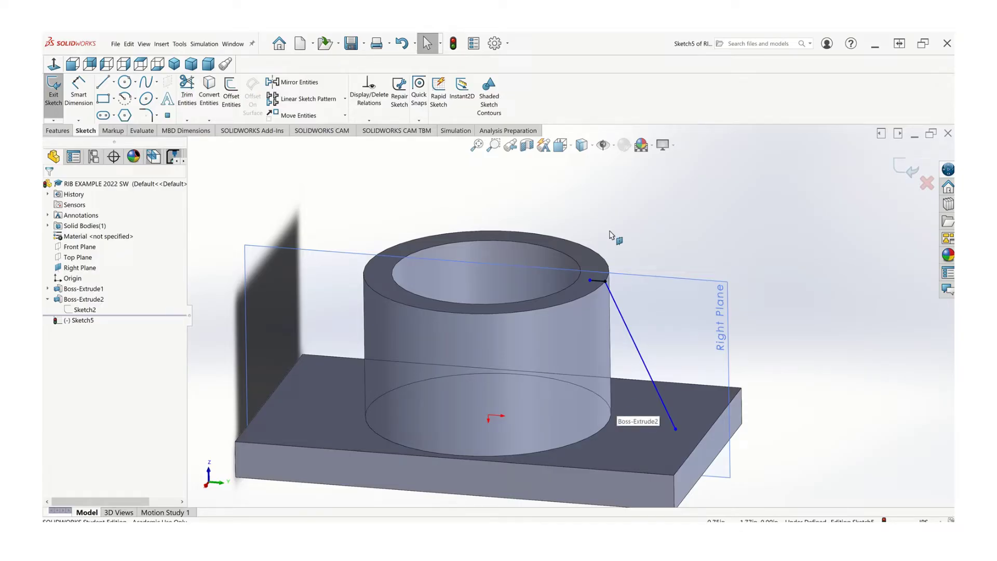
{"action": "left_click", "coordinate": [560, 146]}
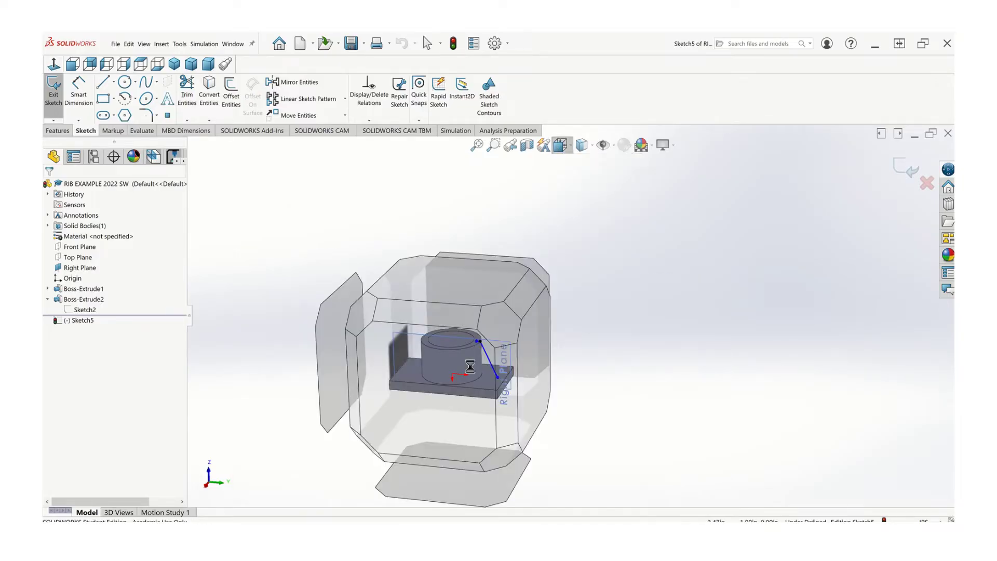
{"action": "left_click", "coordinate": [444, 383]}
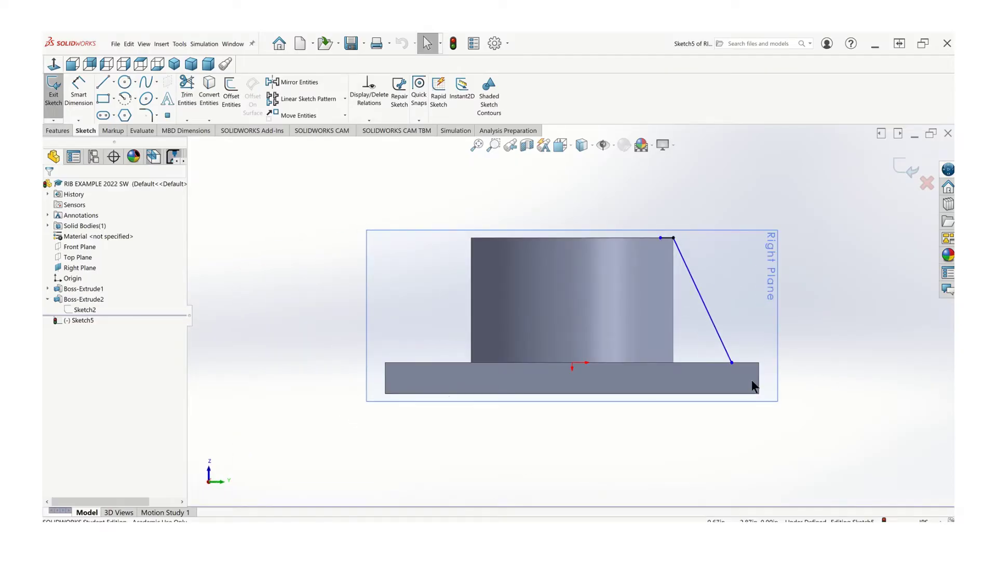
Step: Dimension the rib line's foot 1.00 from the cylinder wall's bottom corner
{"action": "left_click", "coordinate": [79, 90]}
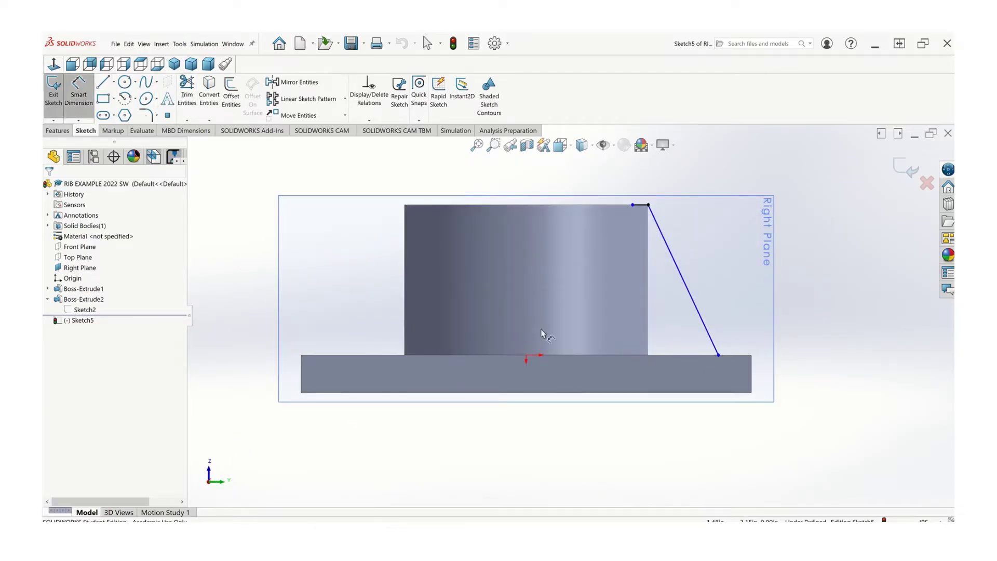
{"action": "left_click", "coordinate": [718, 355]}
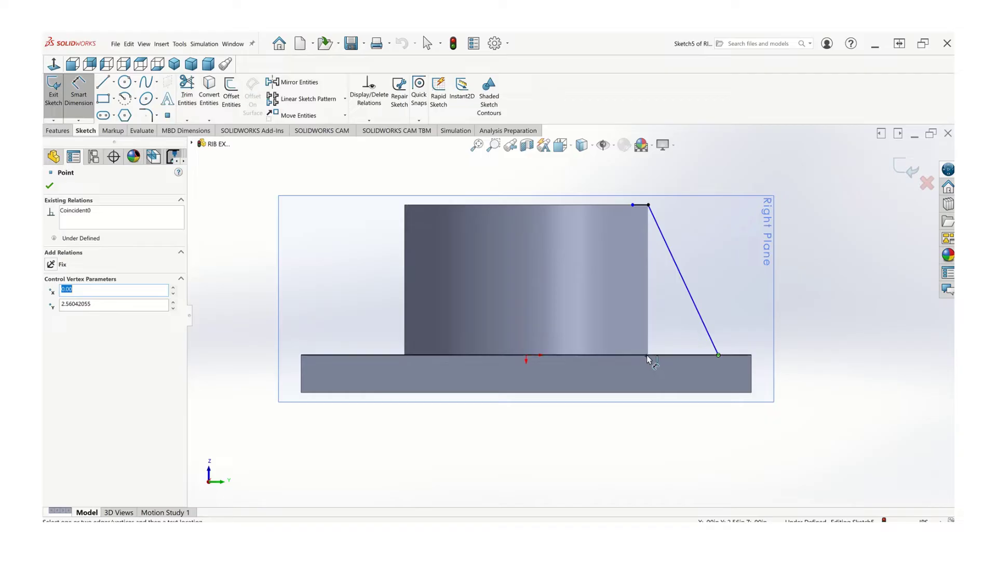
{"action": "left_click", "coordinate": [649, 355]}
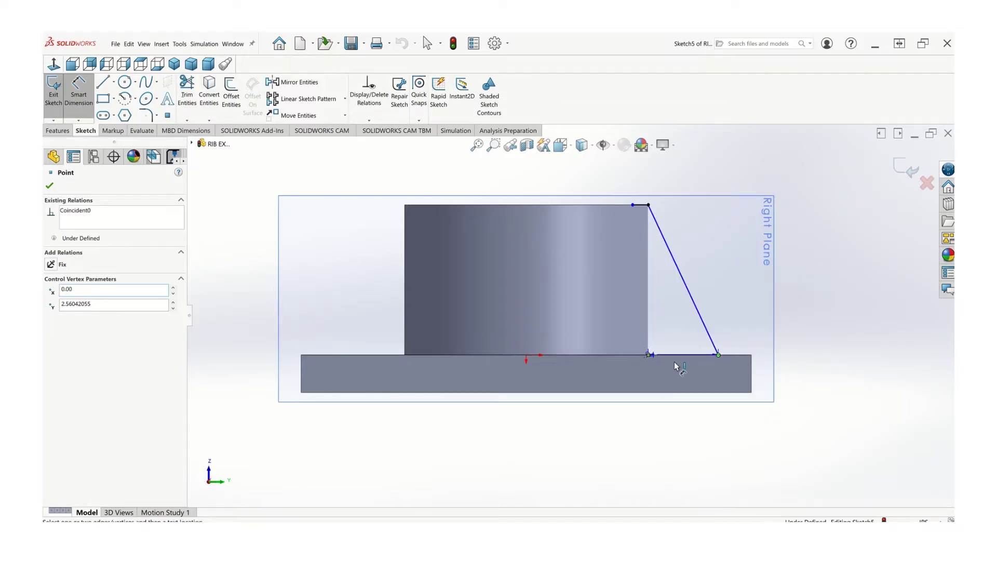
{"action": "left_click", "coordinate": [685, 418]}
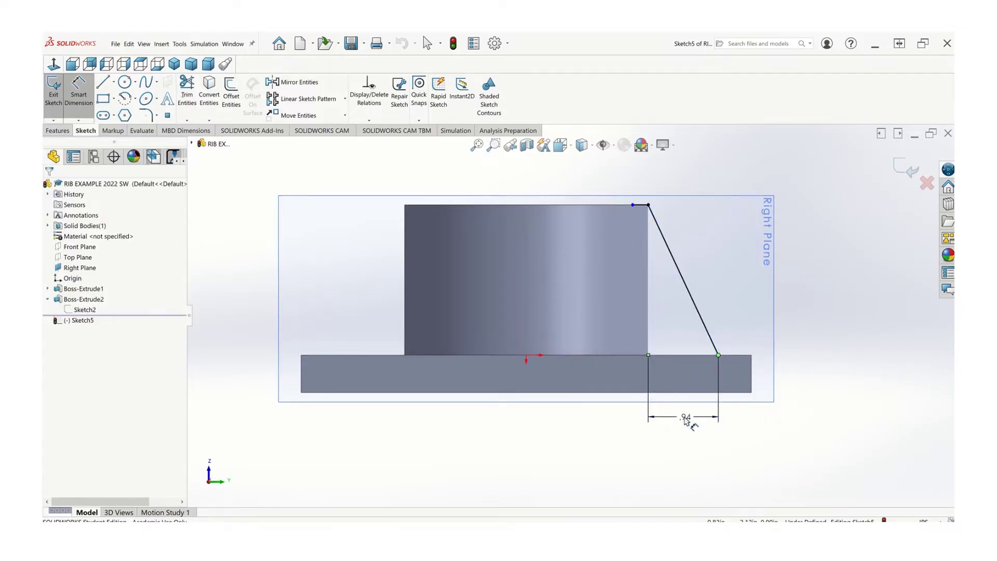
{"action": "key", "text": "Return"}
{"action": "double_click", "coordinate": [684, 413]}
{"action": "type", "text": "1"}
{"action": "key", "text": "Return"}
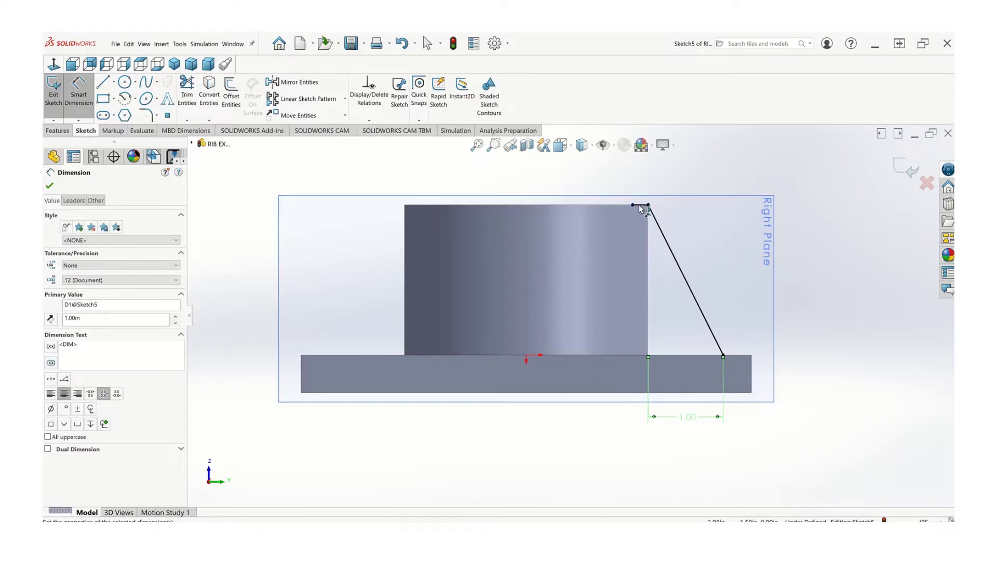
Step: Dimension the short top stub at 0.125 length and view the part isometrically
{"action": "left_click", "coordinate": [639, 206]}
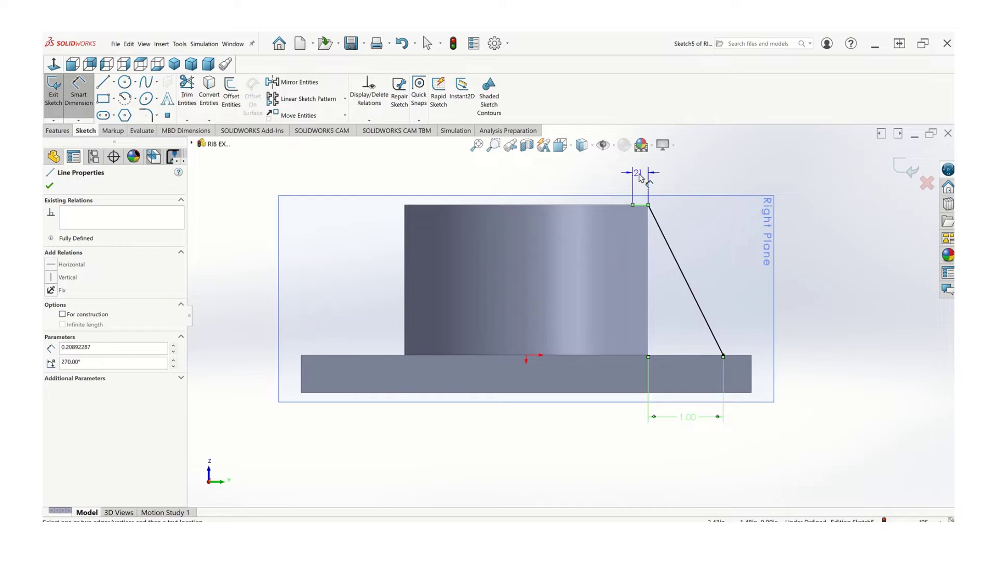
{"action": "left_click", "coordinate": [640, 177]}
{"action": "type", "text": ".125"}
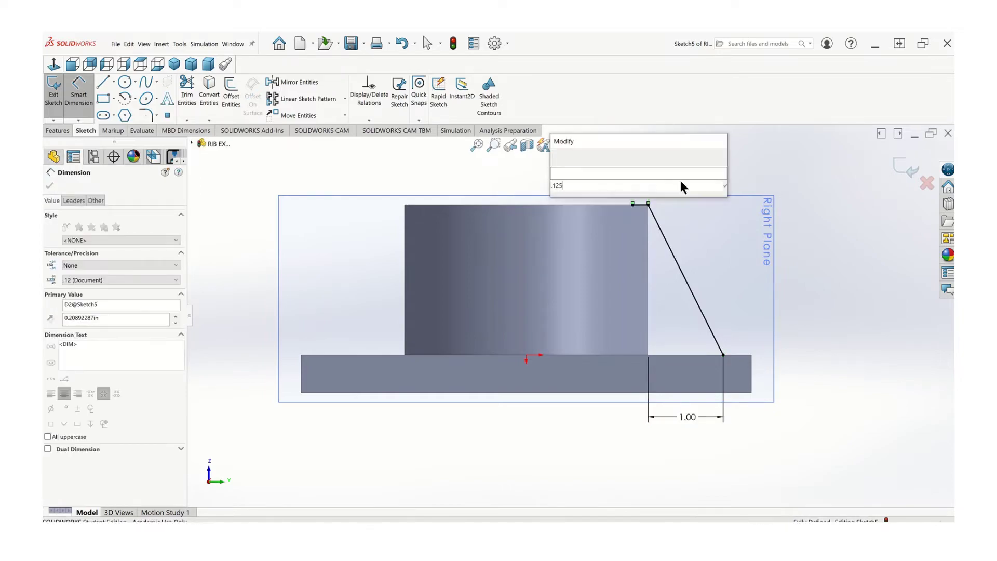
{"action": "key", "text": "Return"}
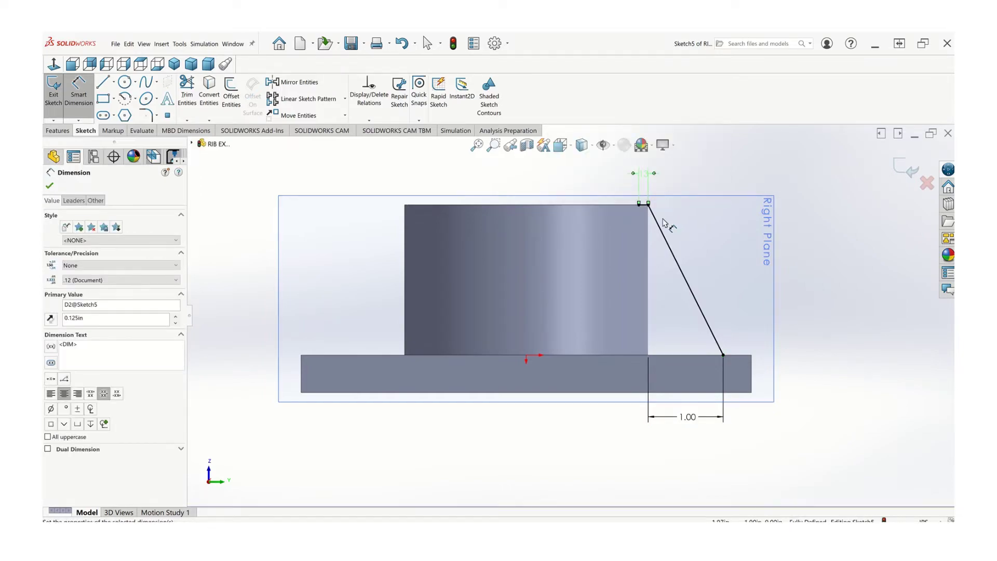
{"action": "scroll", "coordinate": [652, 213], "scroll_direction": "down", "scroll_amount": 1}
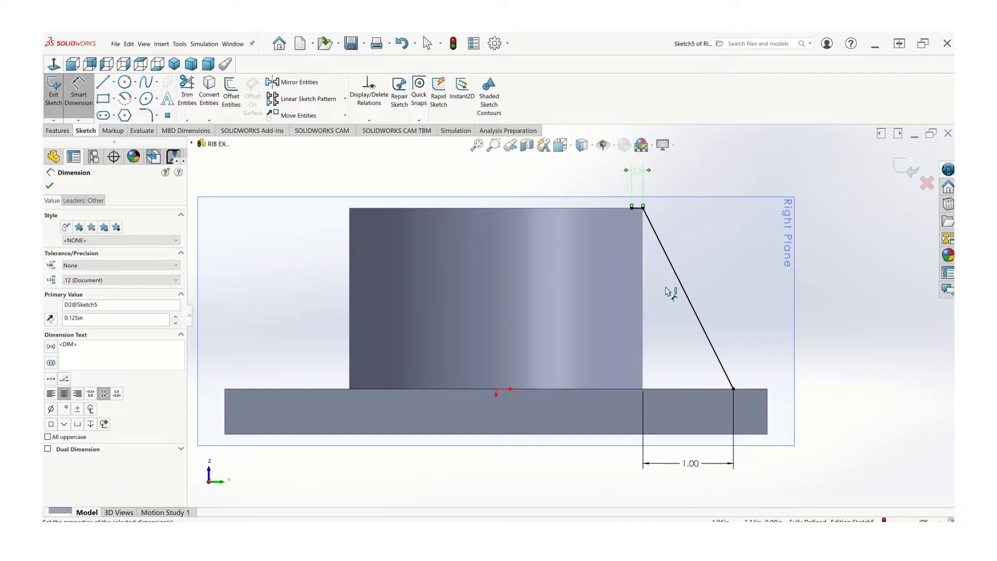
{"action": "key", "text": "ctrl+7"}
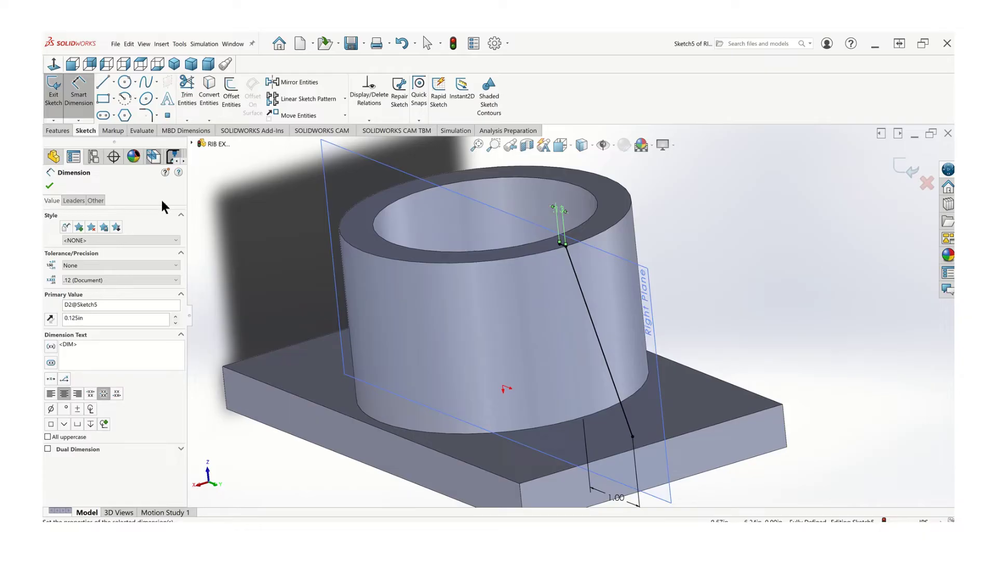
Step: Close the dimension tool and exit Sketch5 with its rib line
{"action": "left_click", "coordinate": [49, 185]}
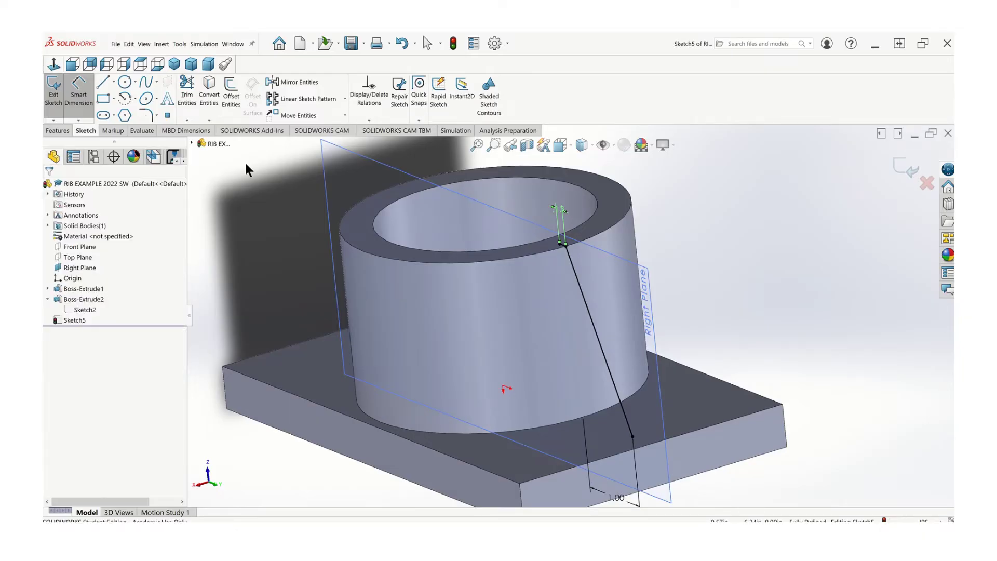
{"action": "left_click", "coordinate": [899, 173]}
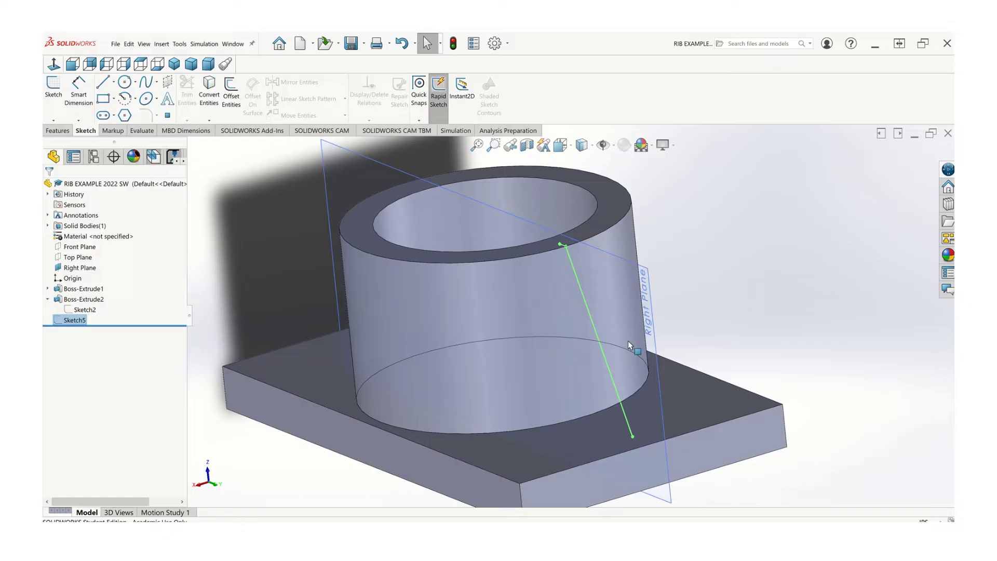
{"action": "middle_click_drag", "start_coordinate": [593, 350], "coordinate": [631, 355]}
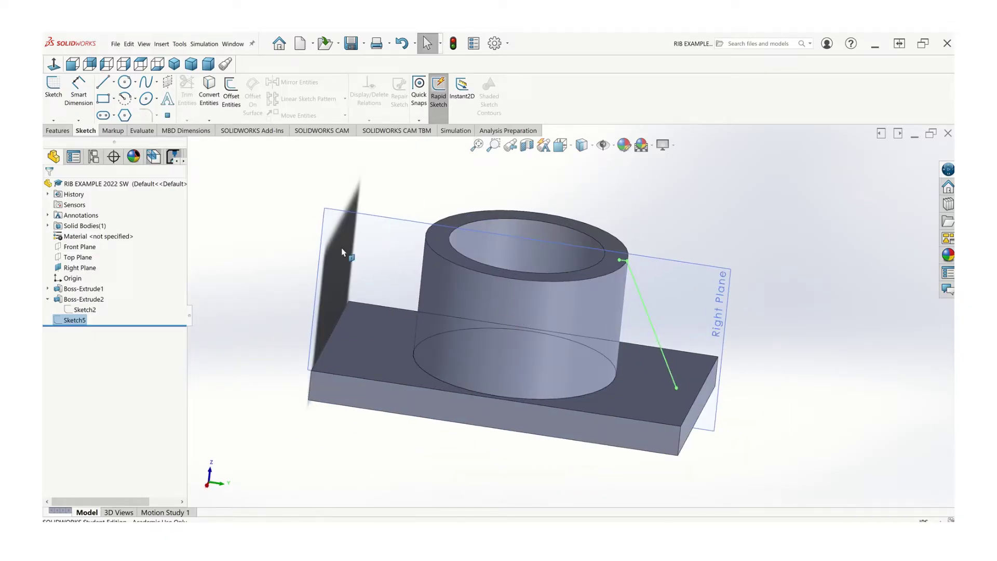
Step: Start a rib from Sketch5, 0.5 in thick, with material side flipped toward the part
{"action": "left_click", "coordinate": [58, 132]}
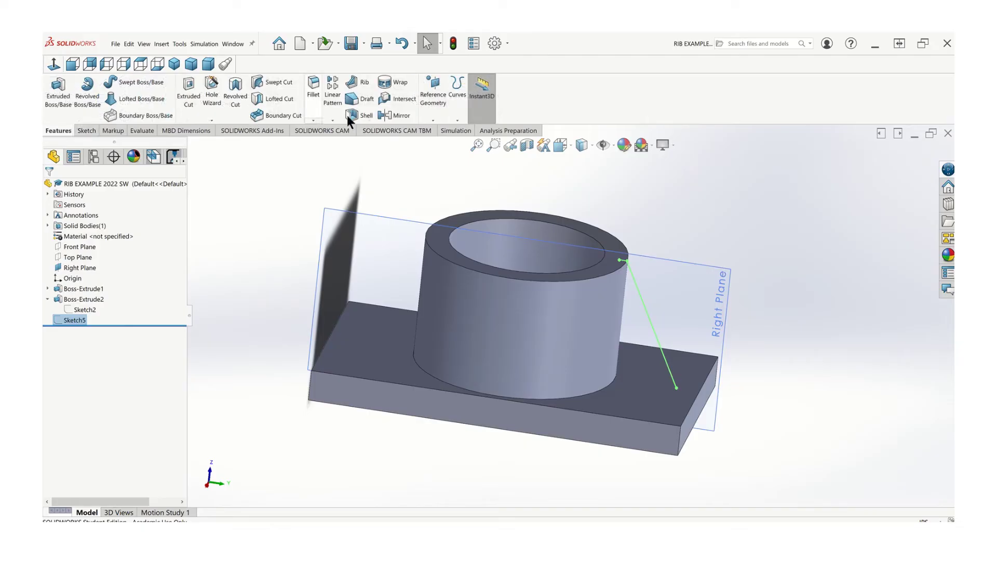
{"action": "left_click", "coordinate": [363, 84]}
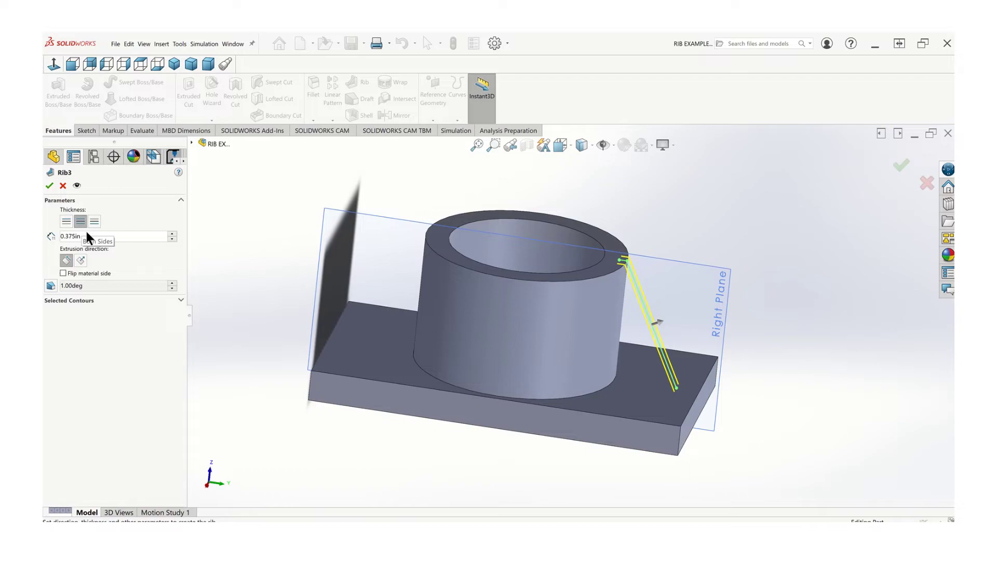
{"action": "left_click_drag", "start_coordinate": [86, 237], "coordinate": [42, 237]}
{"action": "type", "text": ".5"}
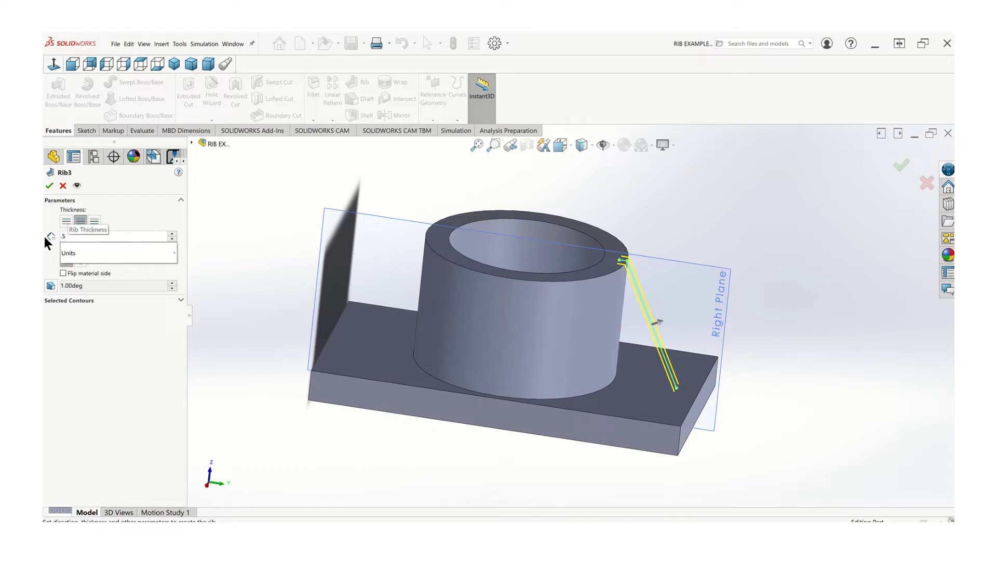
{"action": "key", "text": "Return"}
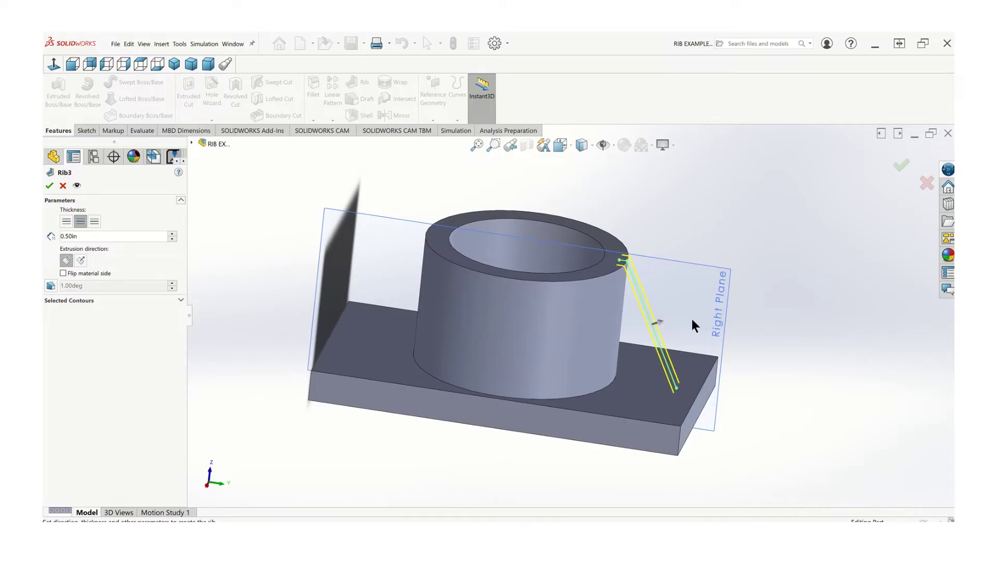
{"action": "left_click", "coordinate": [63, 273]}
{"action": "mouse_move", "coordinate": [605, 334]}
{"action": "middle_mouse_down"}
{"action": "mouse_move", "coordinate": [553, 322]}
{"action": "mouse_move", "coordinate": [627, 307]}
{"action": "middle_mouse_up"}
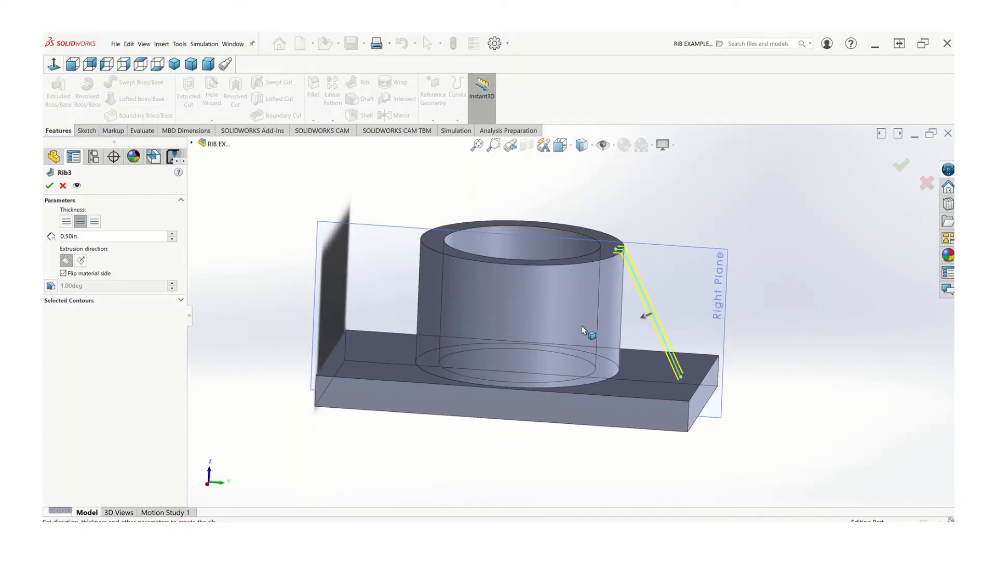
Step: Accept Rib3 and zoom and orbit to inspect the new web
{"action": "left_click", "coordinate": [50, 186]}
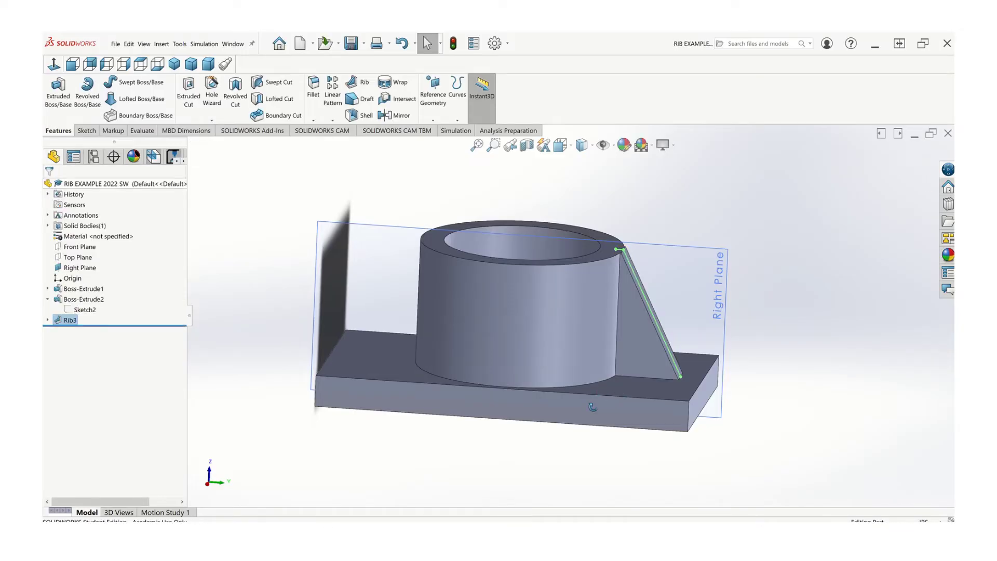
{"action": "middle_click_drag", "start_coordinate": [592, 407], "coordinate": [640, 390]}
{"action": "scroll", "coordinate": [593, 308], "scroll_direction": "down", "scroll_amount": 5}
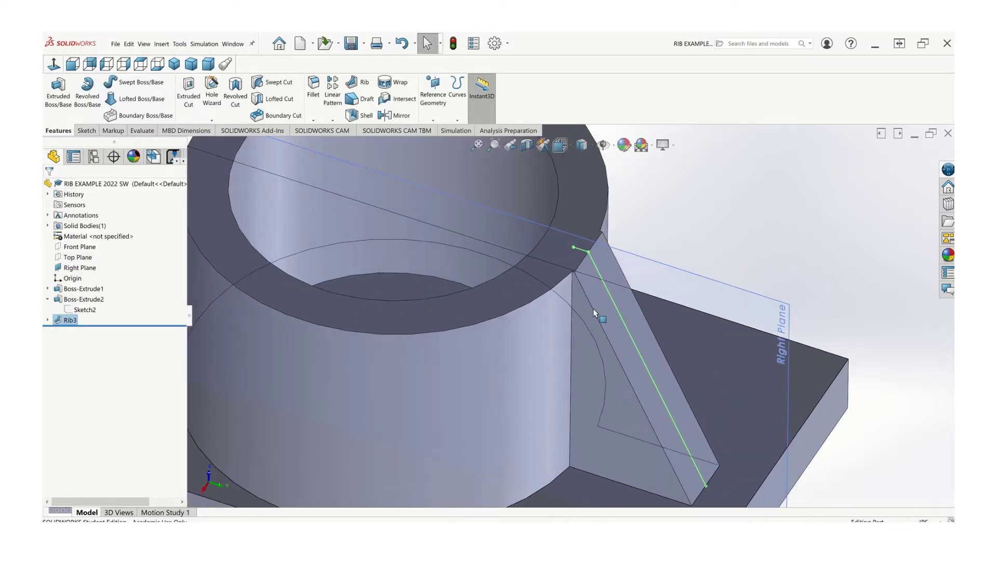
{"action": "scroll", "coordinate": [576, 281], "scroll_direction": "down", "scroll_amount": 3}
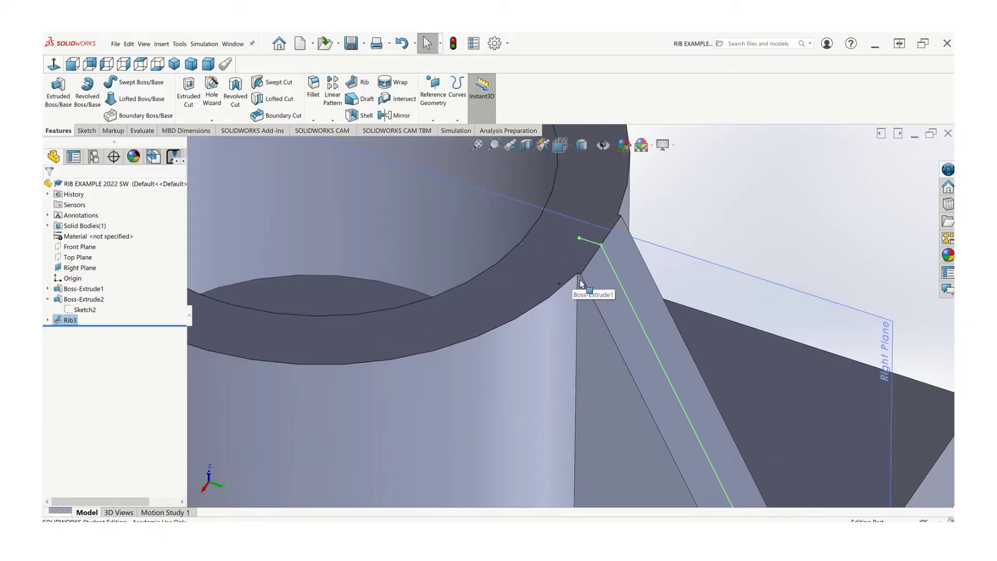
{"action": "scroll", "coordinate": [588, 334], "scroll_direction": "up", "scroll_amount": 3}
{"action": "scroll", "coordinate": [589, 333], "scroll_direction": "up", "scroll_amount": 4}
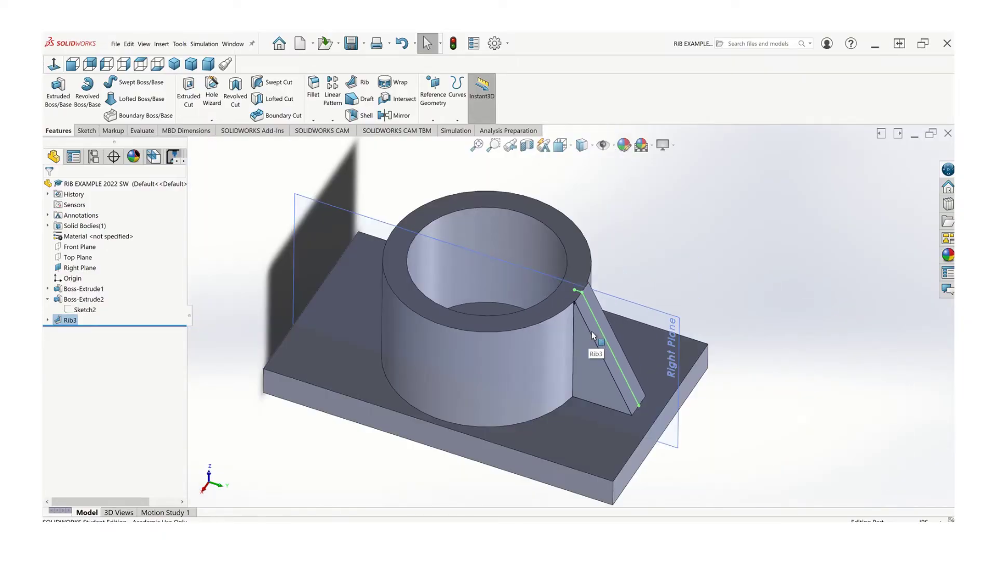
{"action": "mouse_move", "coordinate": [590, 331]}
{"action": "middle_mouse_down"}
{"action": "mouse_move", "coordinate": [746, 301]}
{"action": "mouse_move", "coordinate": [749, 340]}
{"action": "mouse_move", "coordinate": [777, 376]}
{"action": "mouse_move", "coordinate": [767, 383]}
{"action": "middle_mouse_up"}
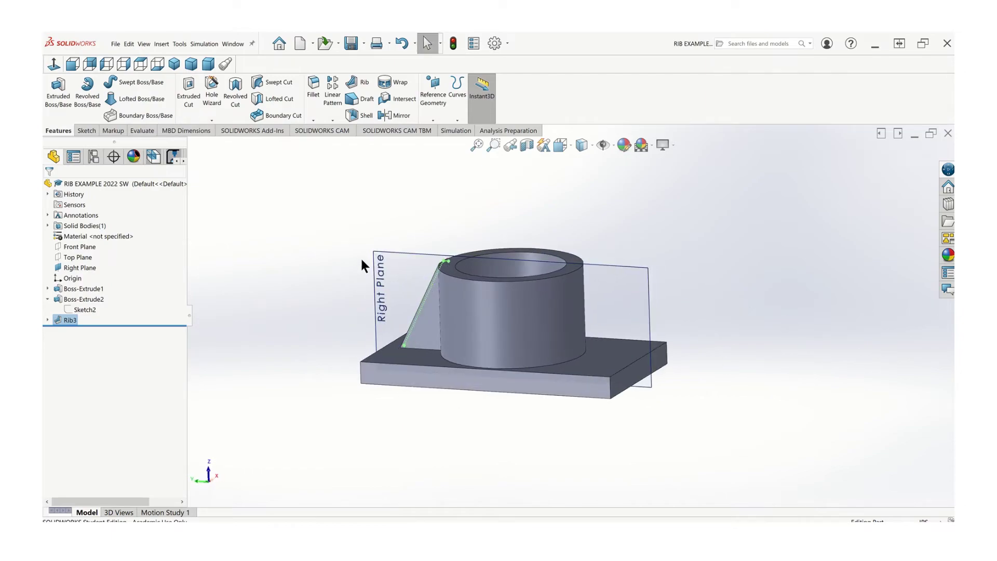
Step: Select the Right Plane again and orient the view normal to it
{"action": "left_click", "coordinate": [87, 131]}
{"action": "left_click", "coordinate": [618, 266]}
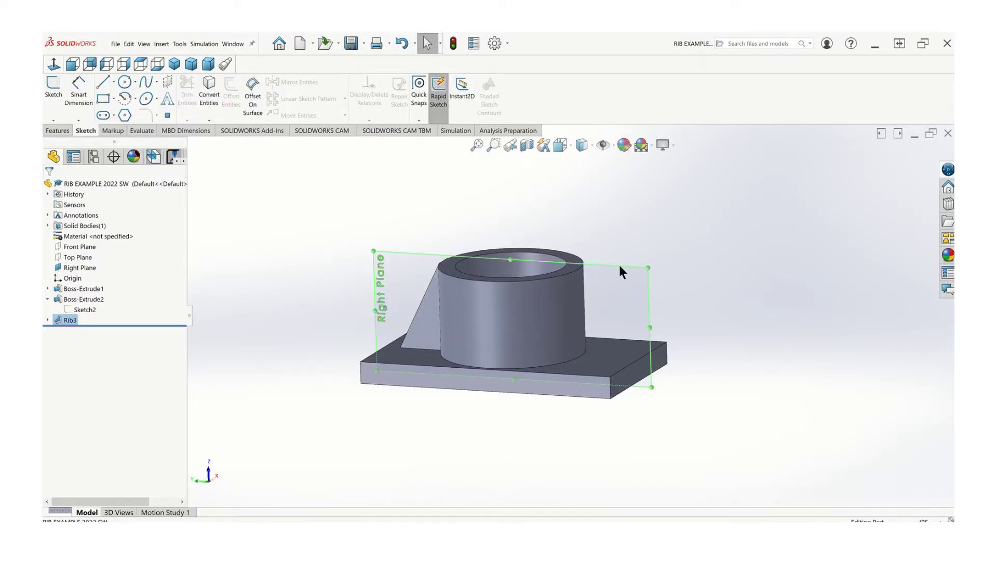
{"action": "key", "text": "ctrl+4"}
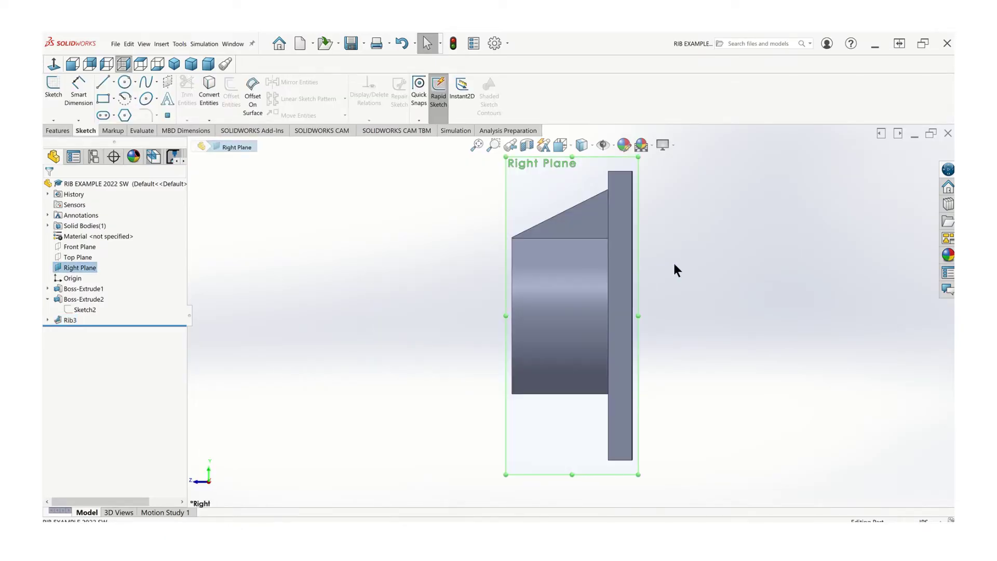
{"action": "mouse_move", "coordinate": [611, 311]}
{"action": "middle_mouse_down"}
{"action": "mouse_move", "coordinate": [734, 200]}
{"action": "mouse_move", "coordinate": [856, 216]}
{"action": "mouse_move", "coordinate": [757, 229]}
{"action": "mouse_move", "coordinate": [647, 227]}
{"action": "middle_mouse_up"}
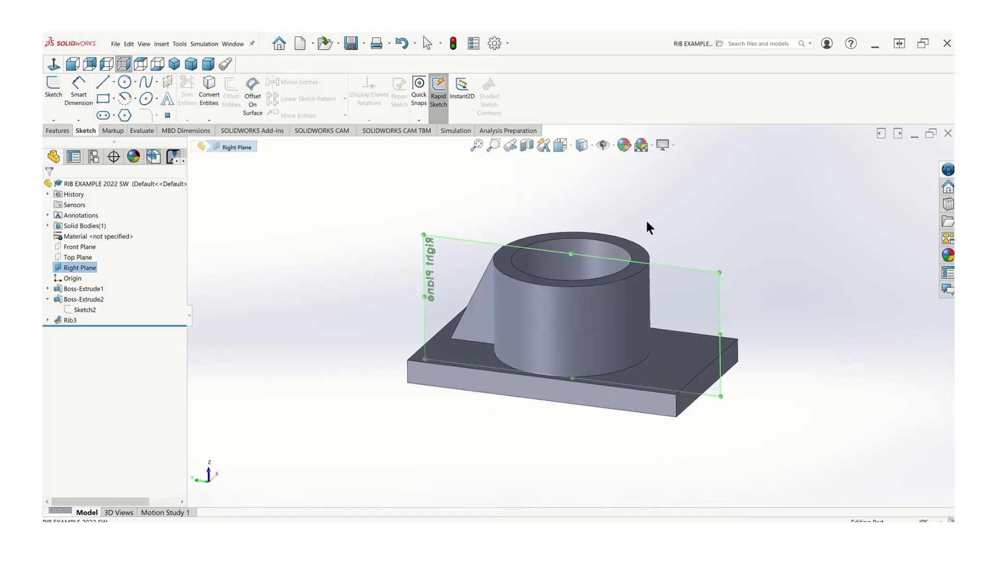
{"action": "left_click", "coordinate": [560, 146]}
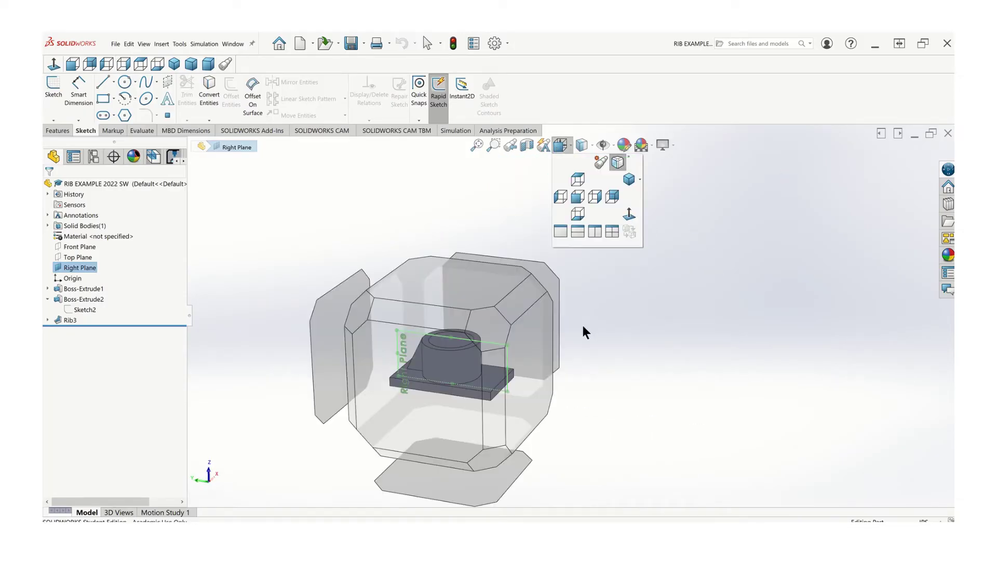
{"action": "left_click", "coordinate": [460, 370]}
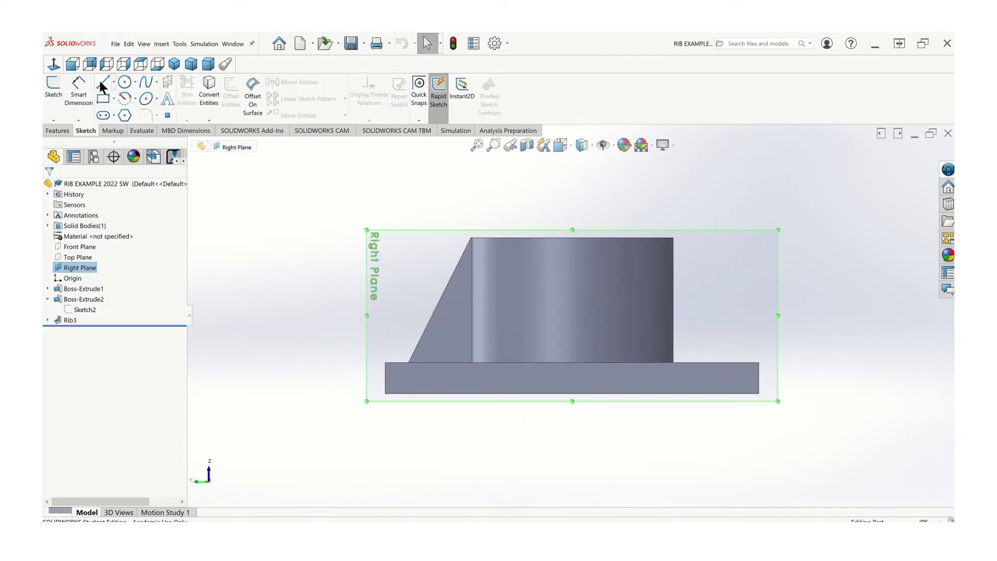
Step: Draw the second rib's slanted line from the plate top to the cylinder's top corner
{"action": "left_click", "coordinate": [101, 81]}
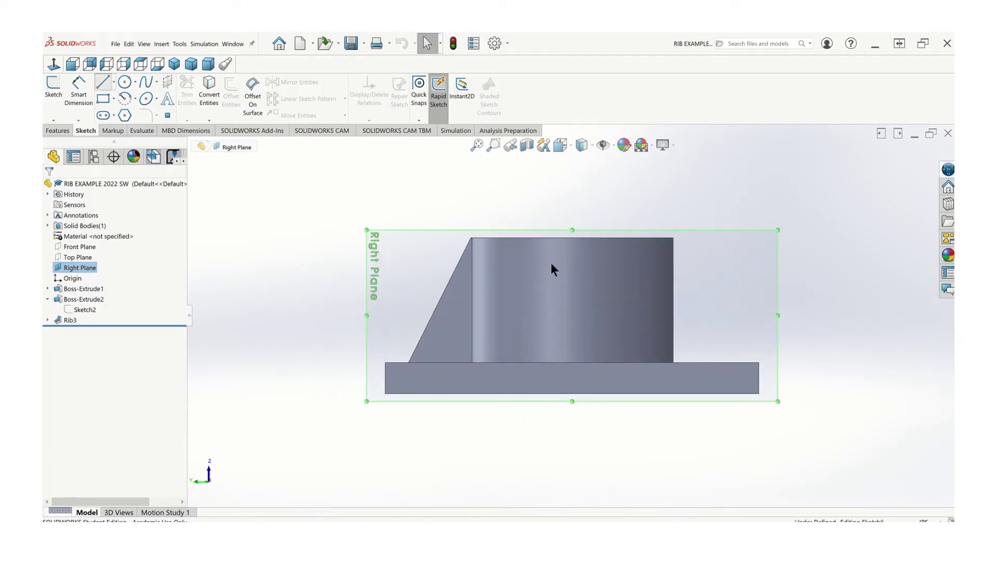
{"action": "left_click", "coordinate": [738, 362]}
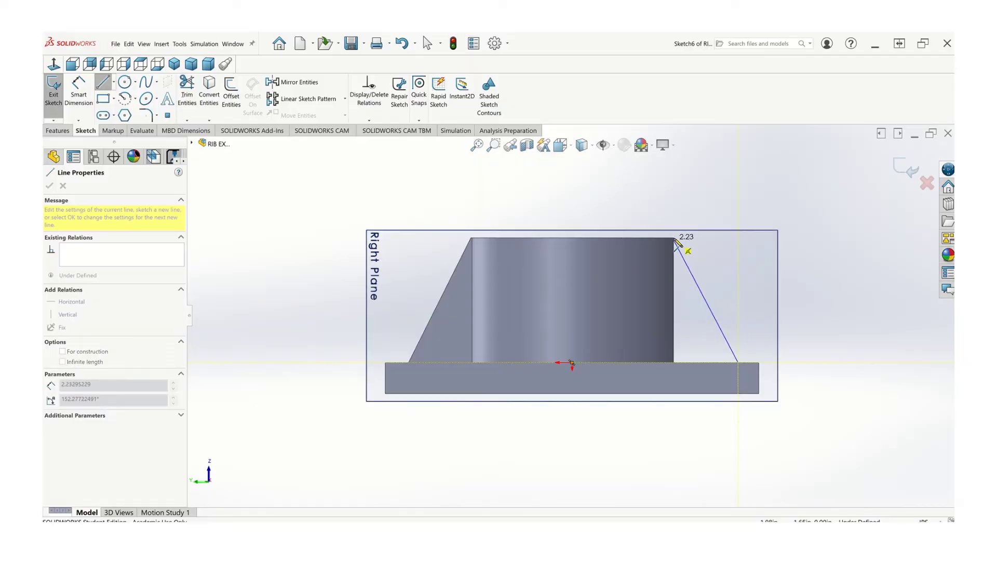
{"action": "left_click", "coordinate": [673, 237]}
{"action": "key", "text": "Escape"}
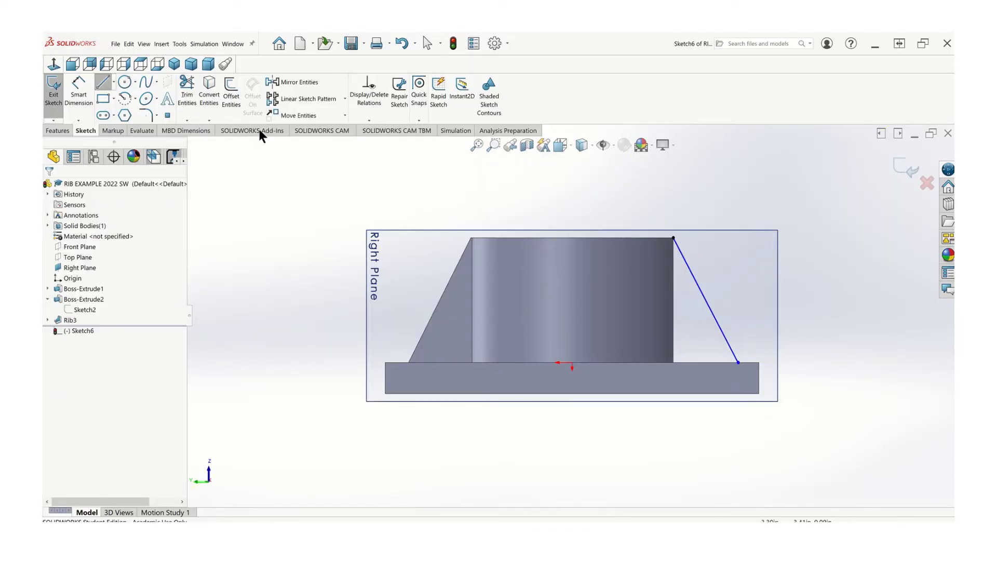
Step: Dimension the line's foot 1.00 in from the cylinder and exit Sketch6
{"action": "left_click", "coordinate": [82, 92]}
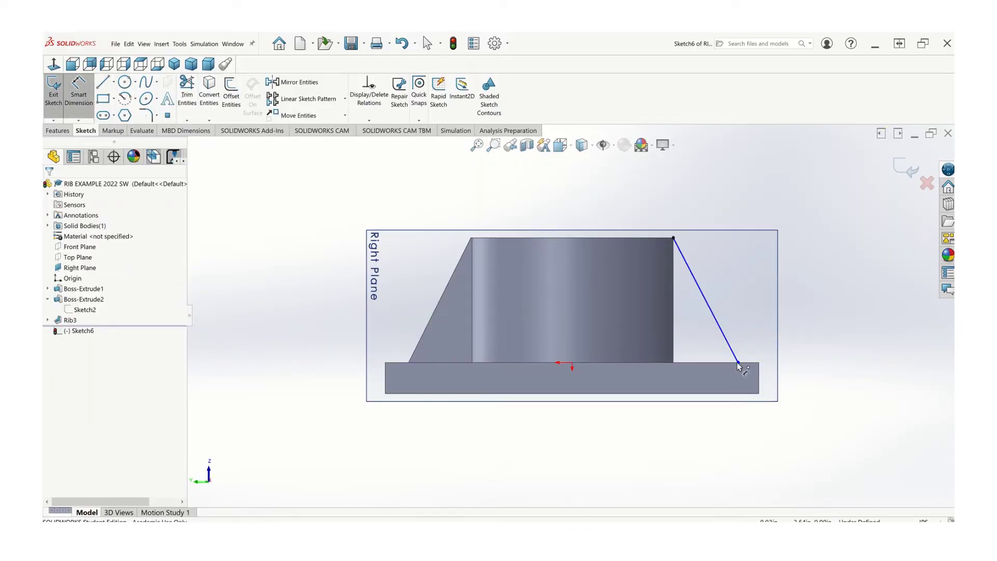
{"action": "left_click", "coordinate": [673, 362]}
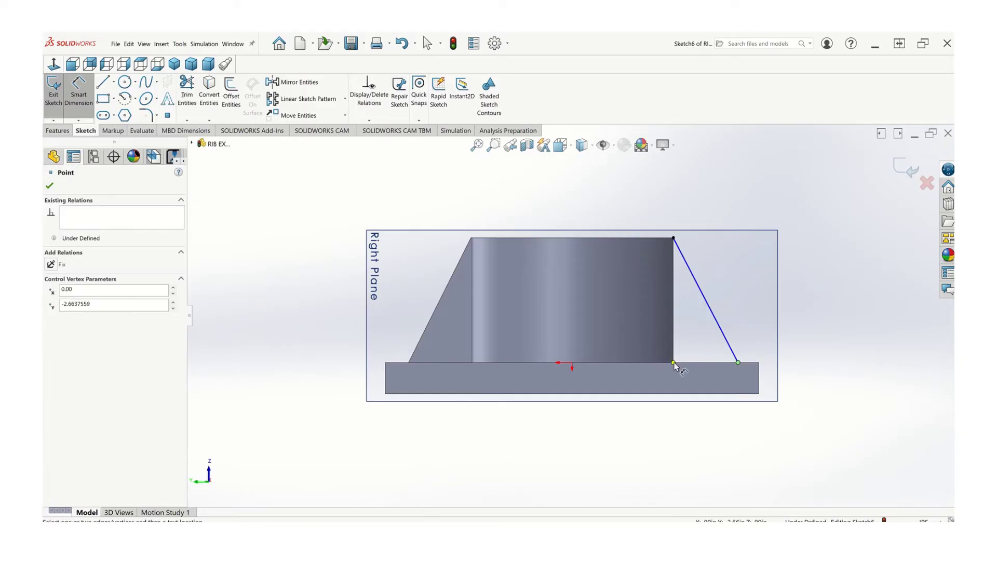
{"action": "left_click", "coordinate": [705, 388]}
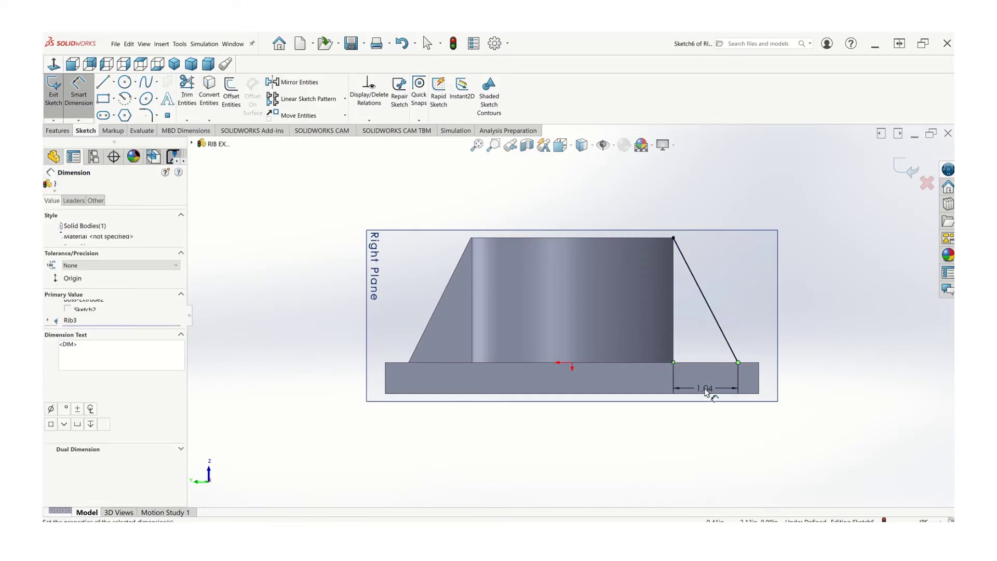
{"action": "key", "text": "Return"}
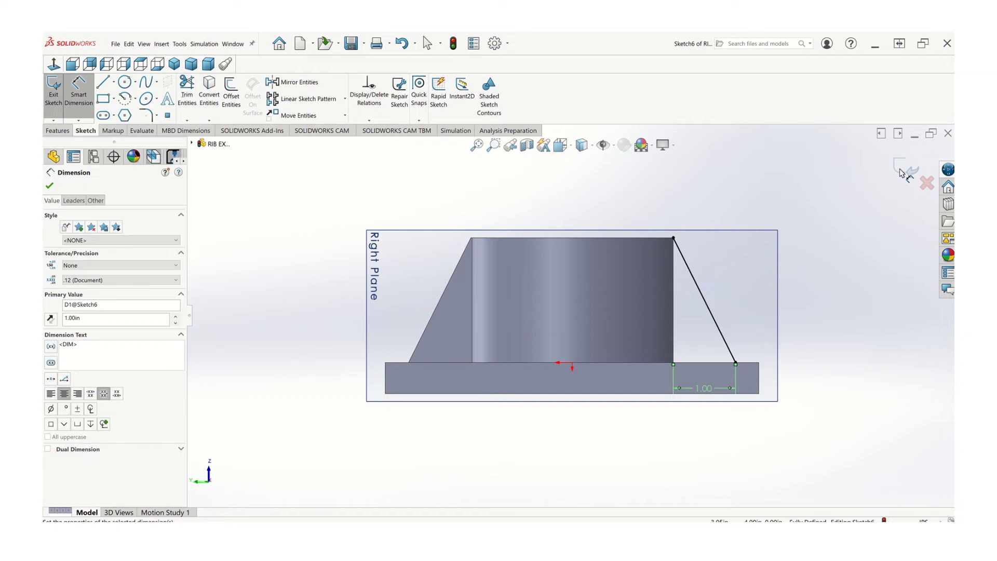
{"action": "key", "text": "Escape"}
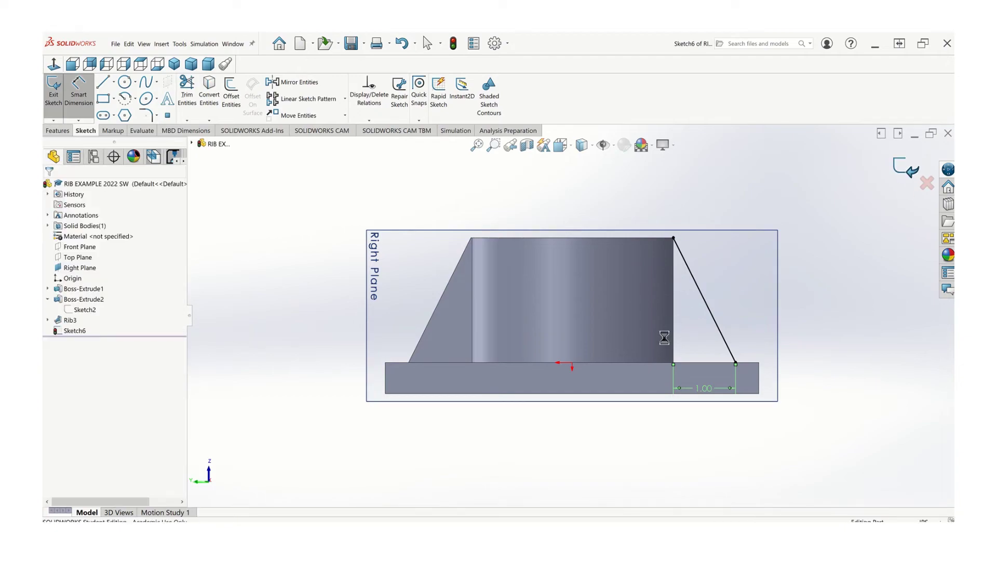
{"action": "key", "text": "ctrl+b"}
{"action": "mouse_move", "coordinate": [615, 366]}
{"action": "middle_mouse_down"}
{"action": "mouse_move", "coordinate": [660, 345]}
{"action": "mouse_move", "coordinate": [613, 332]}
{"action": "middle_mouse_up"}
{"action": "left_click", "coordinate": [67, 130]}
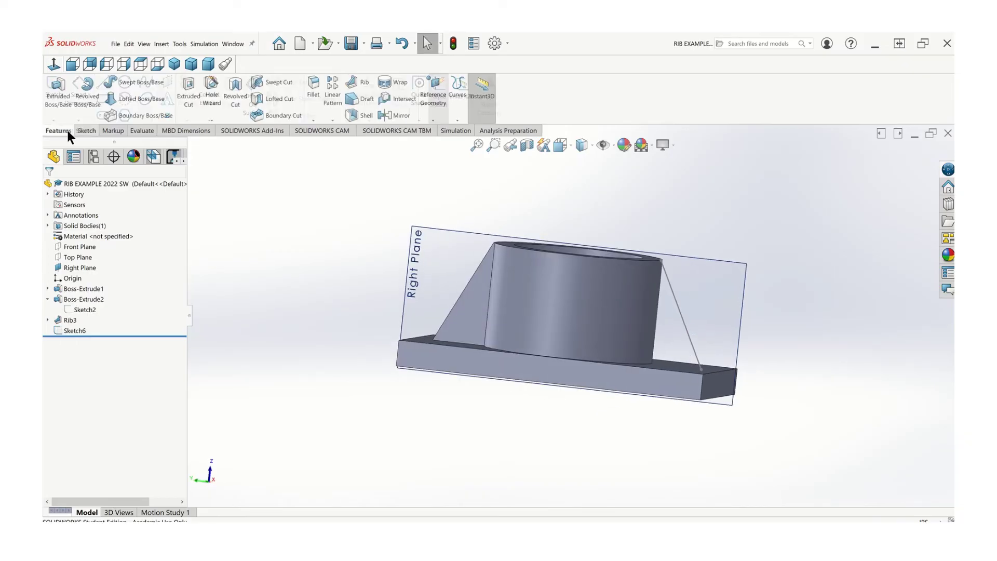
{"action": "left_click", "coordinate": [362, 83]}
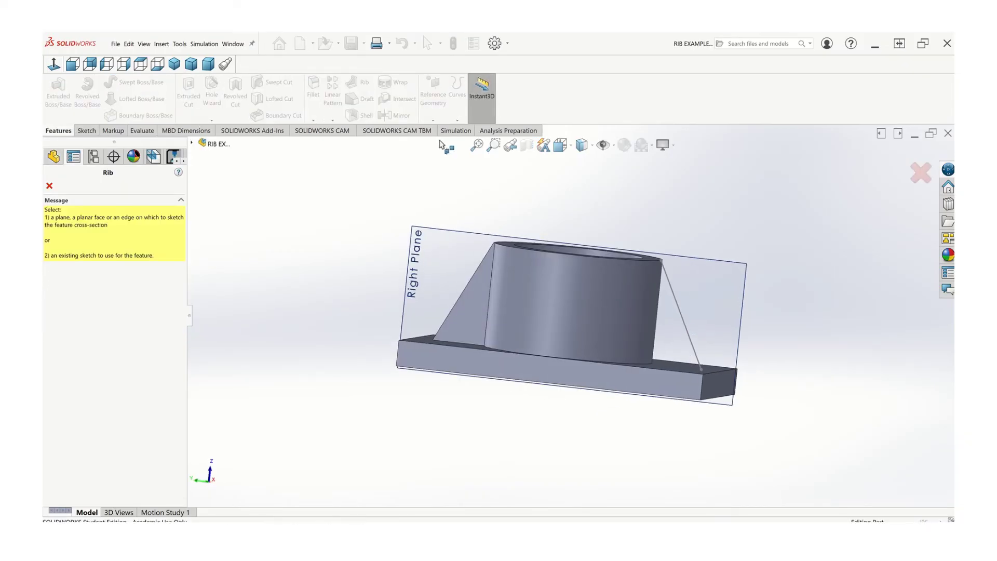
{"action": "left_click", "coordinate": [675, 294]}
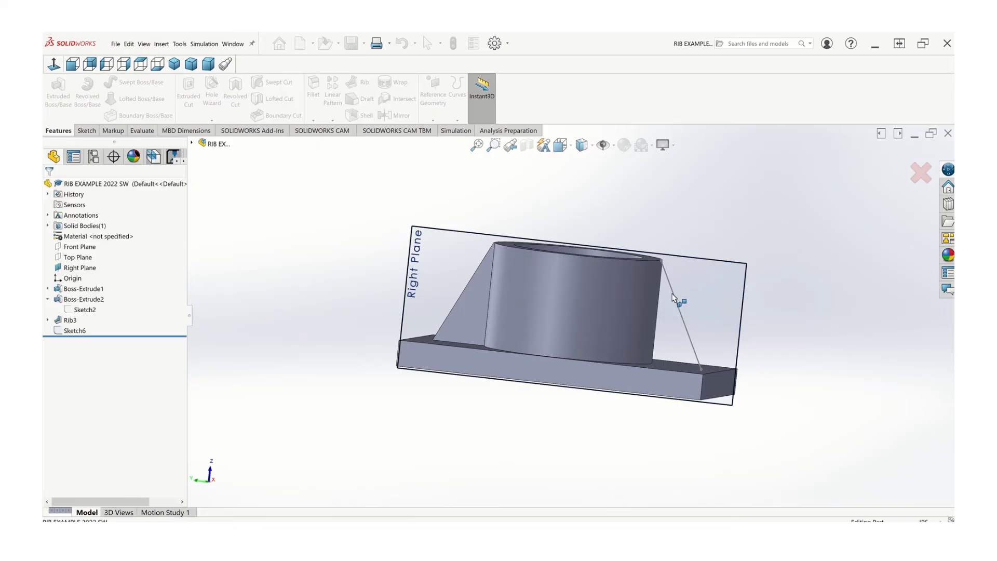
{"action": "left_click", "coordinate": [673, 297]}
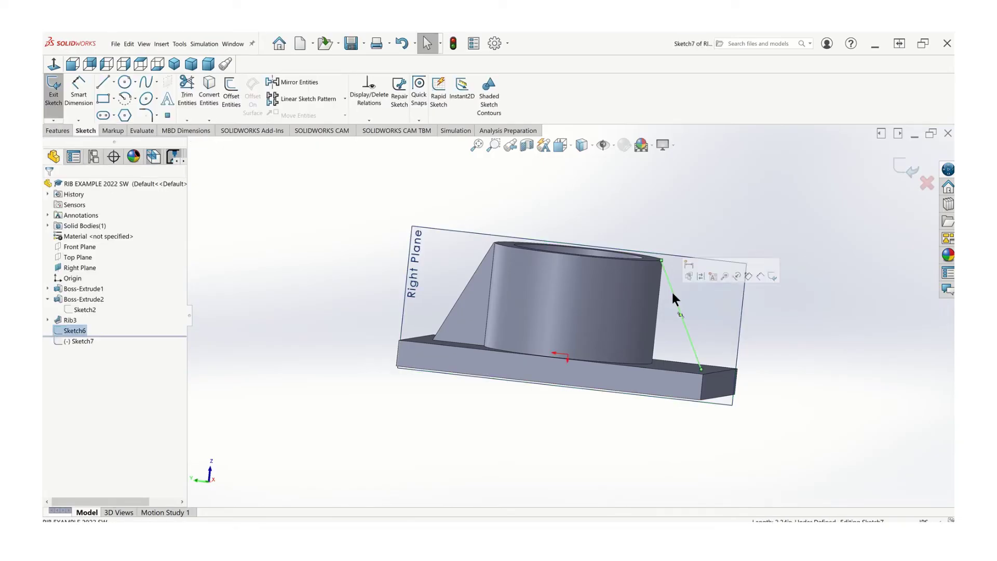
{"action": "middle_click_drag", "start_coordinate": [439, 324], "coordinate": [433, 328]}
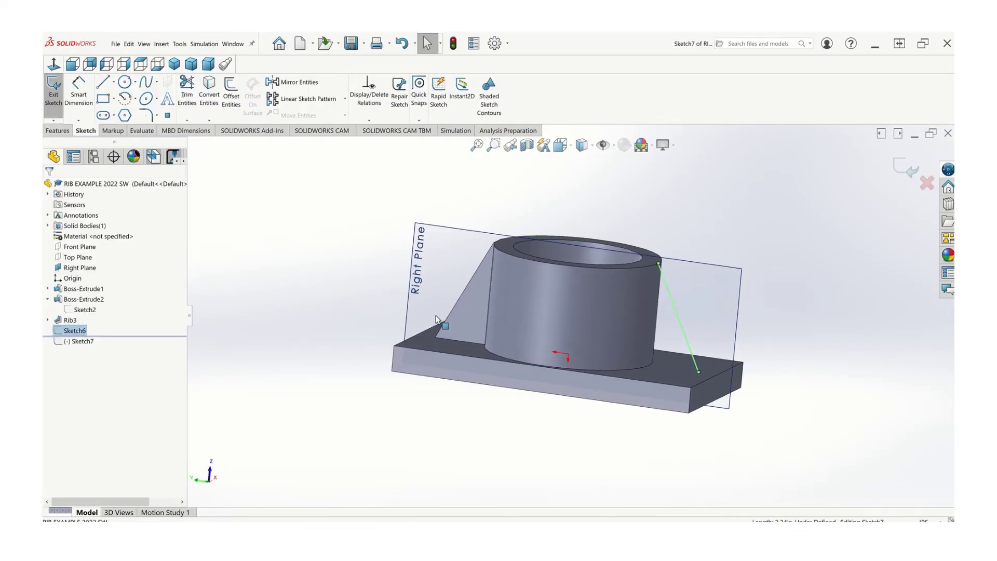
{"action": "left_click", "coordinate": [927, 183]}
{"action": "left_click", "coordinate": [516, 289]}
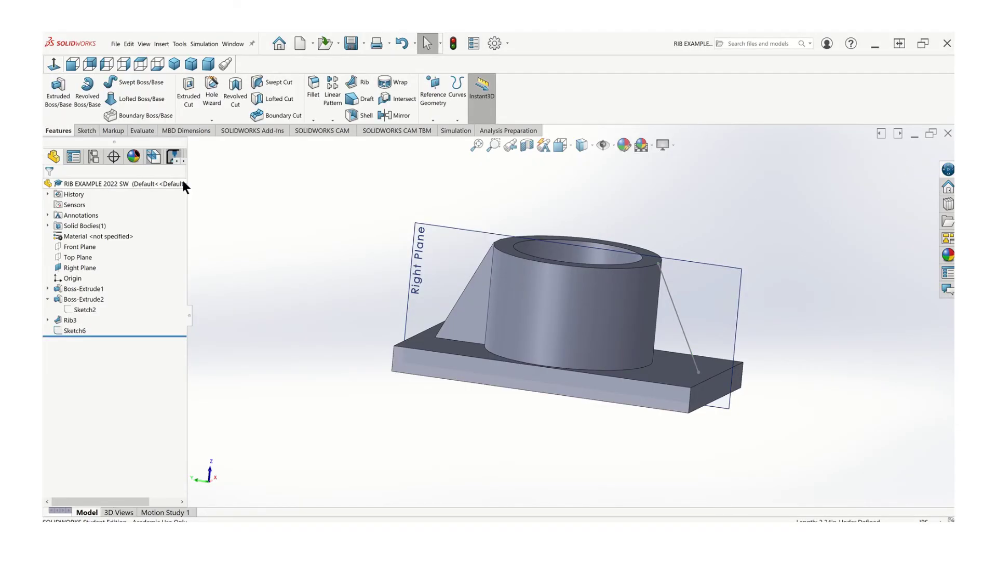
{"action": "left_click", "coordinate": [363, 83]}
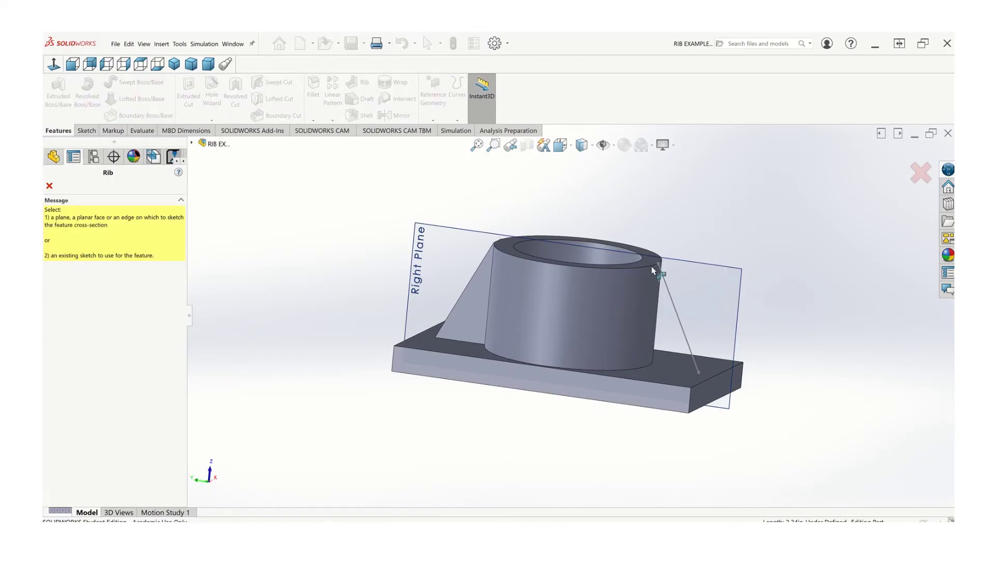
{"action": "left_click", "coordinate": [670, 291]}
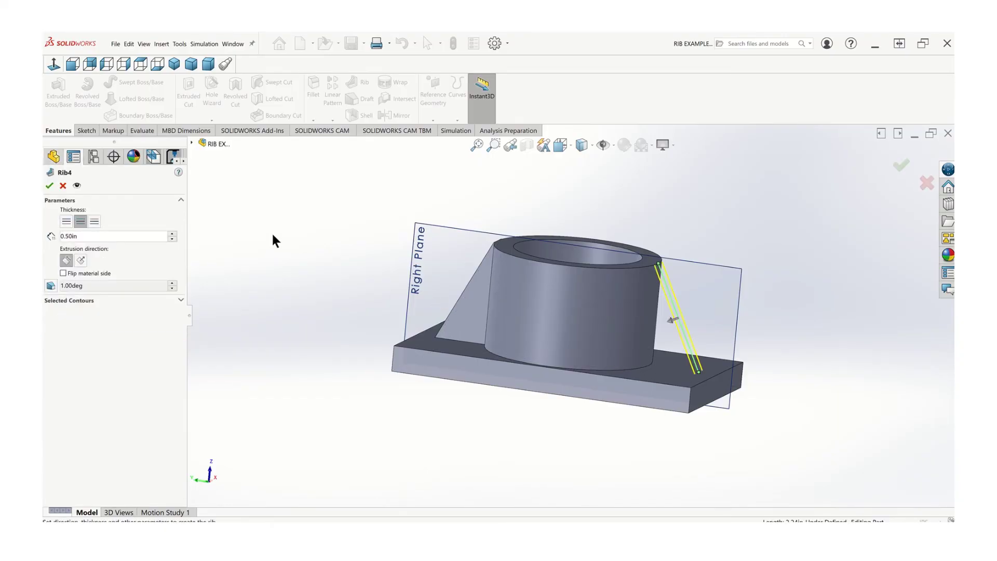
{"action": "middle_click_drag", "start_coordinate": [273, 235], "coordinate": [278, 261]}
{"action": "left_click", "coordinate": [49, 186]}
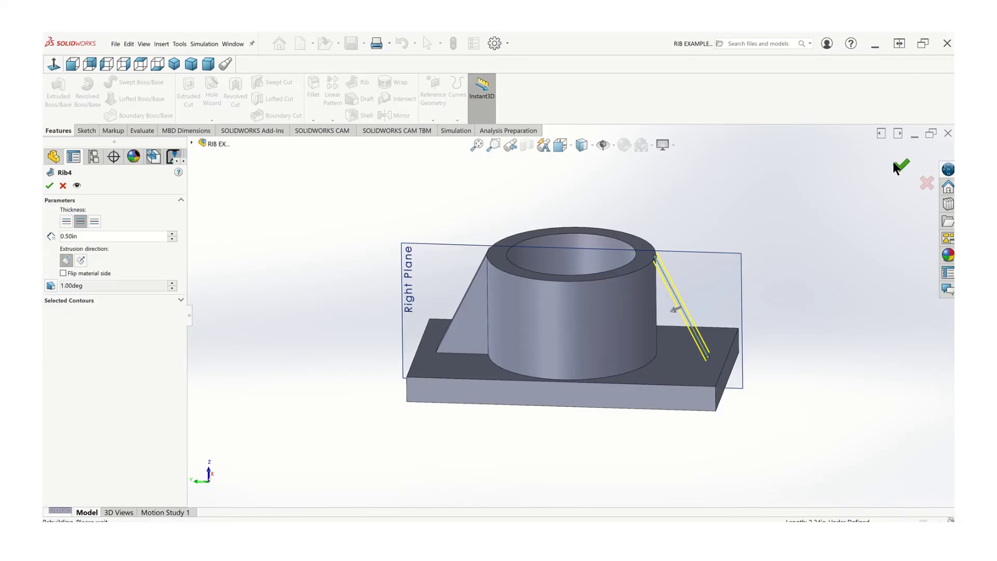
{"action": "left_click", "coordinate": [918, 182]}
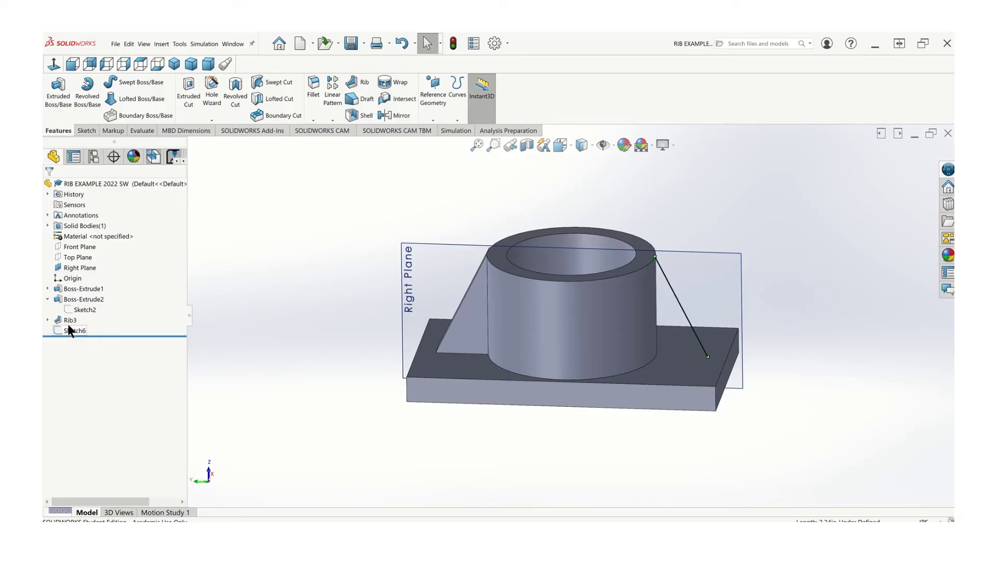
Step: Reopen Sketch6 for editing and view its sketch plane face-on
{"action": "right_click", "coordinate": [72, 333]}
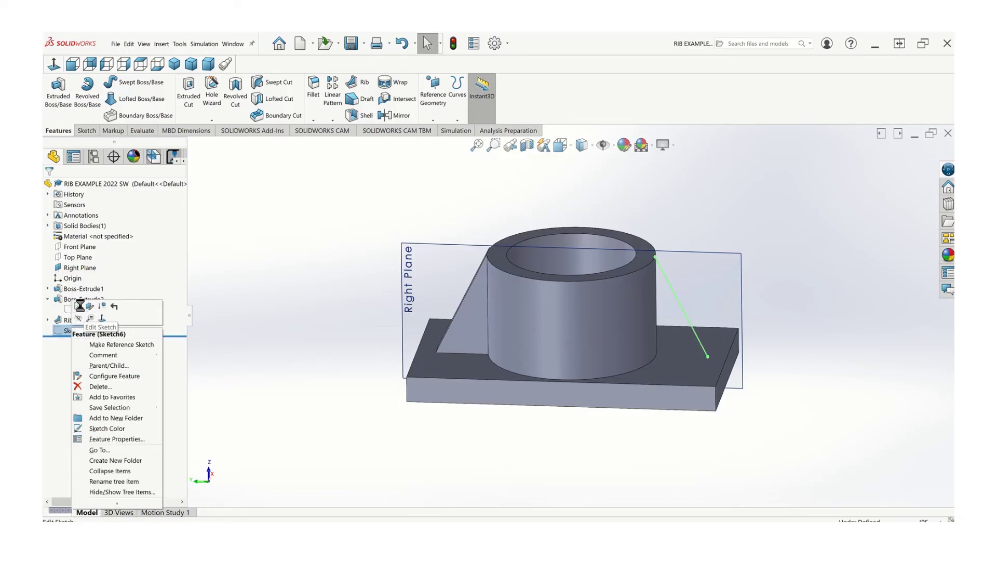
{"action": "left_click", "coordinate": [81, 310]}
{"action": "left_click", "coordinate": [625, 387]}
{"action": "scroll", "coordinate": [664, 372], "scroll_direction": "down", "scroll_amount": 2}
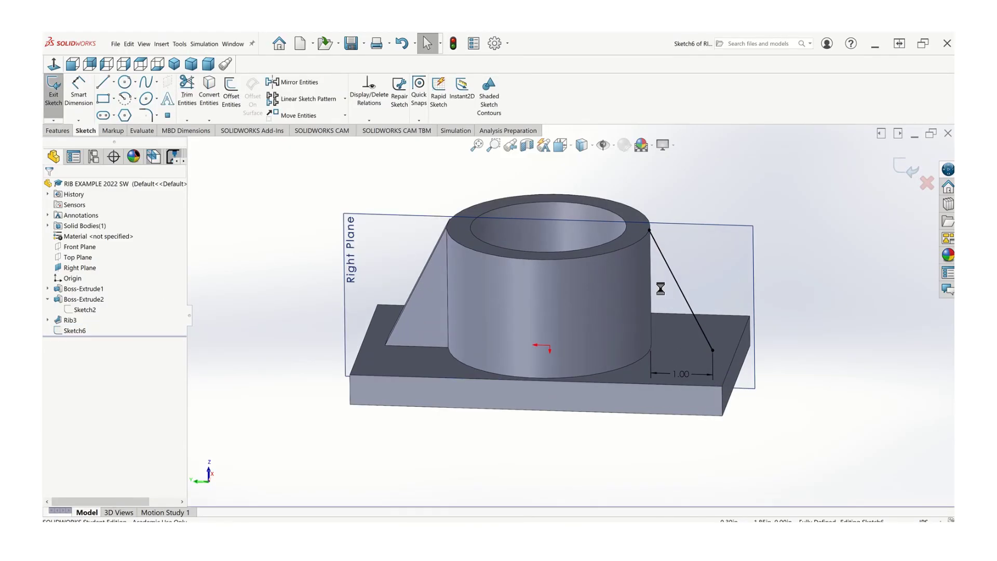
{"action": "scroll", "coordinate": [649, 262], "scroll_direction": "down", "scroll_amount": 1}
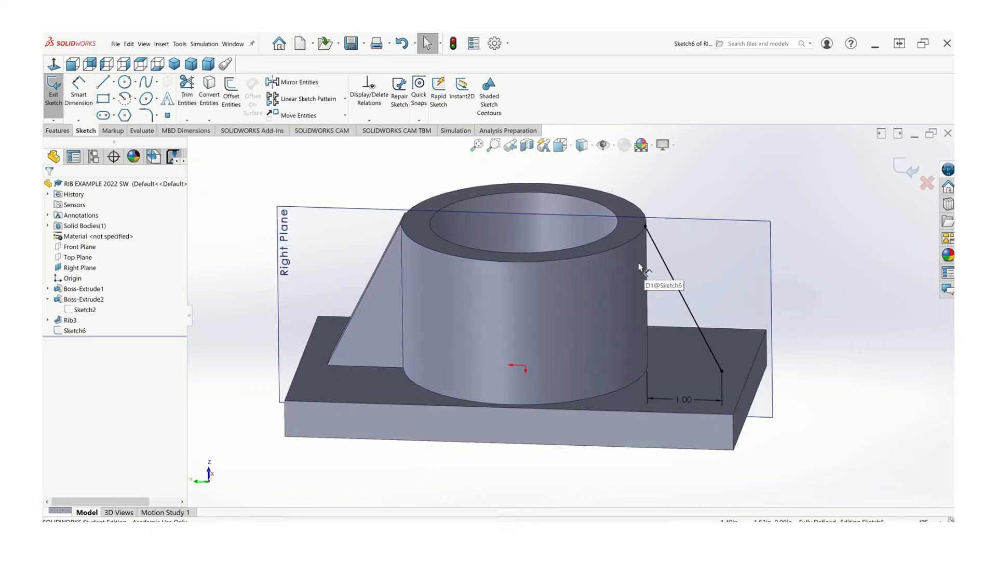
{"action": "left_click", "coordinate": [562, 141]}
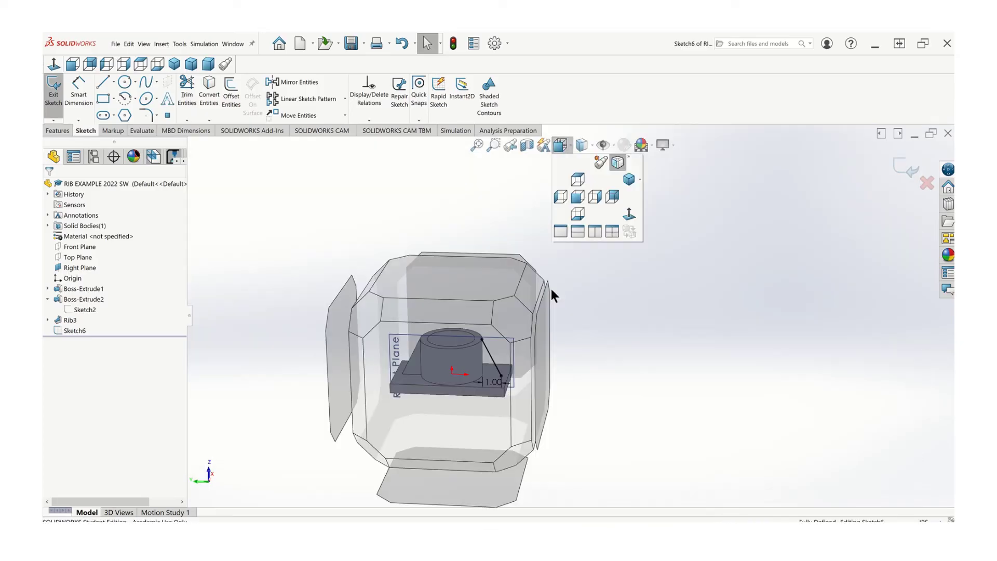
{"action": "left_click", "coordinate": [472, 368]}
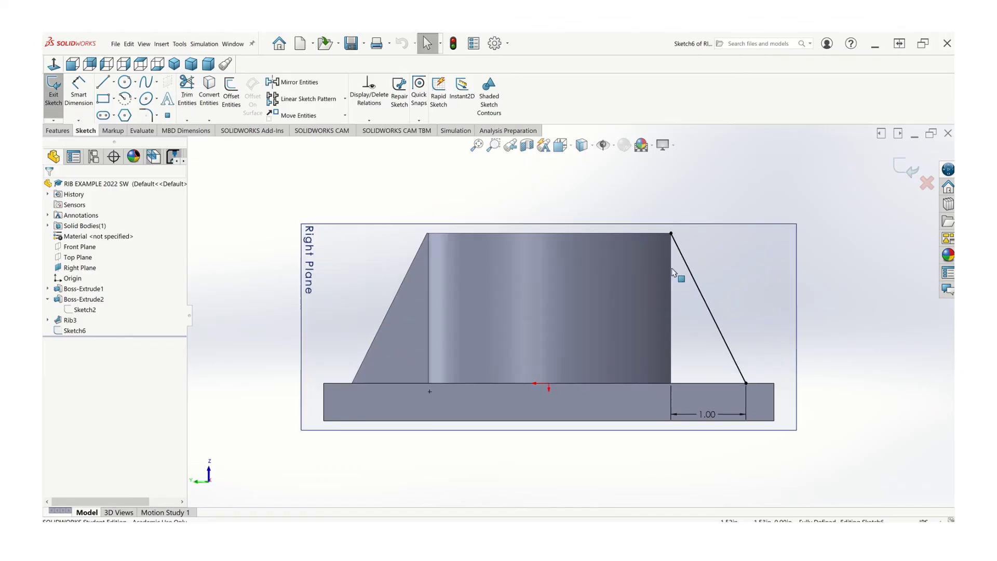
Step: Add a short horizontal stub at the slope's top over the cylinder and exit the sketch
{"action": "left_click", "coordinate": [102, 82]}
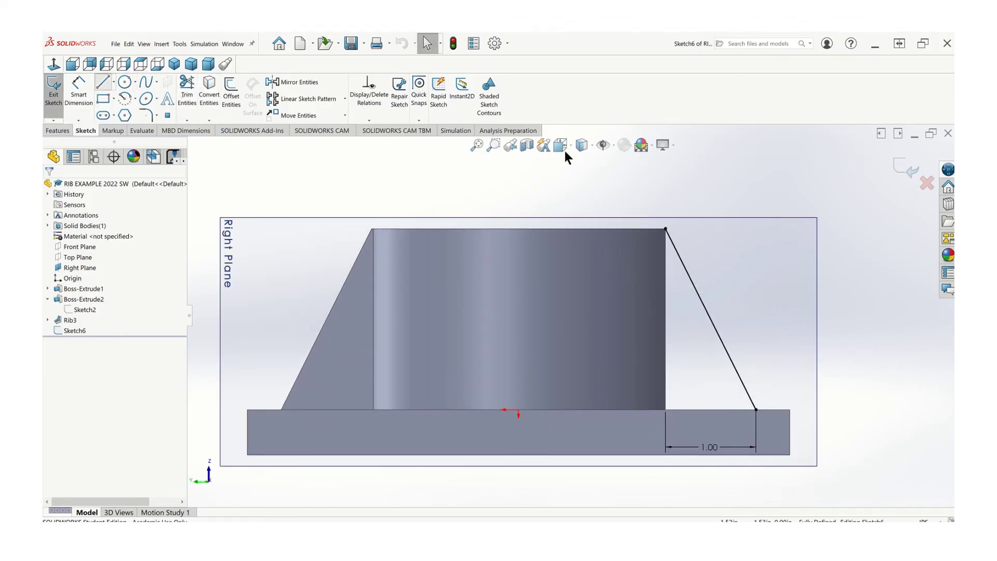
{"action": "scroll", "coordinate": [686, 255], "scroll_direction": "up", "scroll_amount": 1}
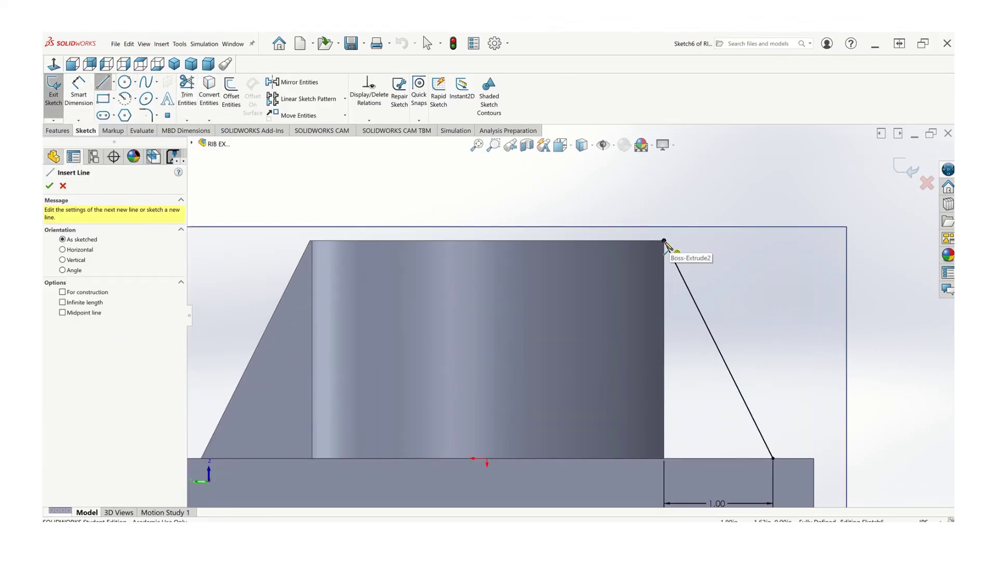
{"action": "left_click", "coordinate": [664, 241]}
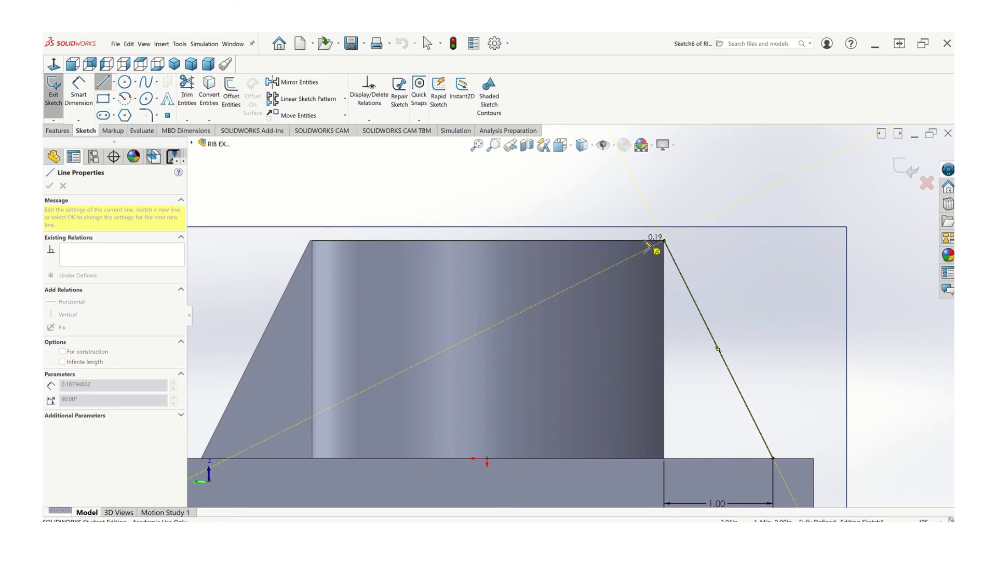
{"action": "left_click", "coordinate": [644, 241]}
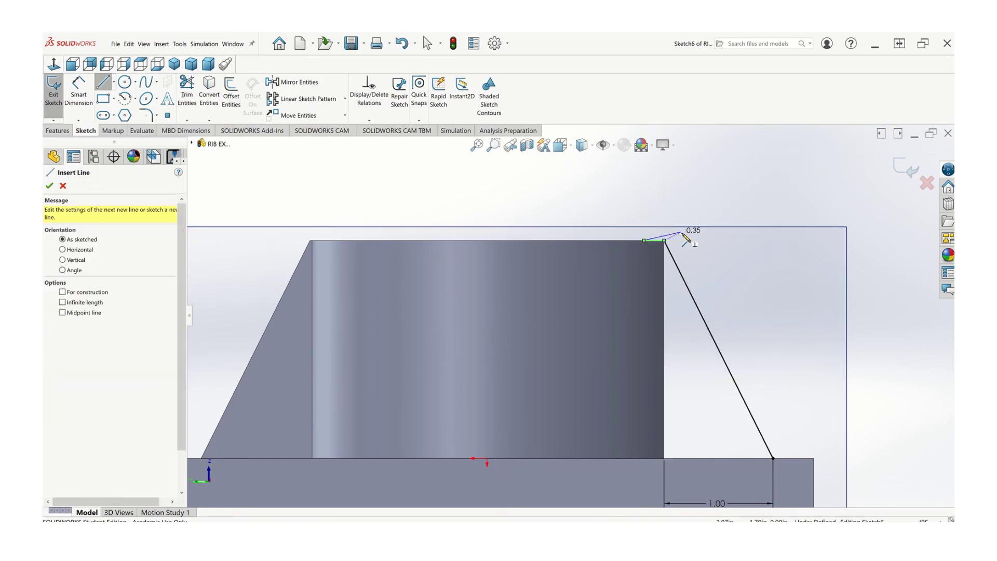
{"action": "key", "text": "Escape"}
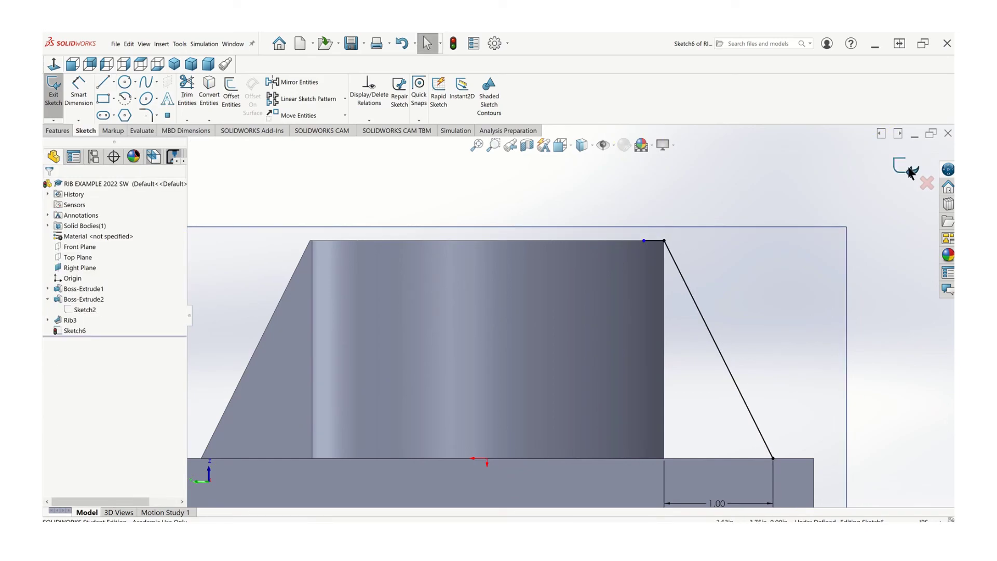
{"action": "left_click", "coordinate": [908, 166]}
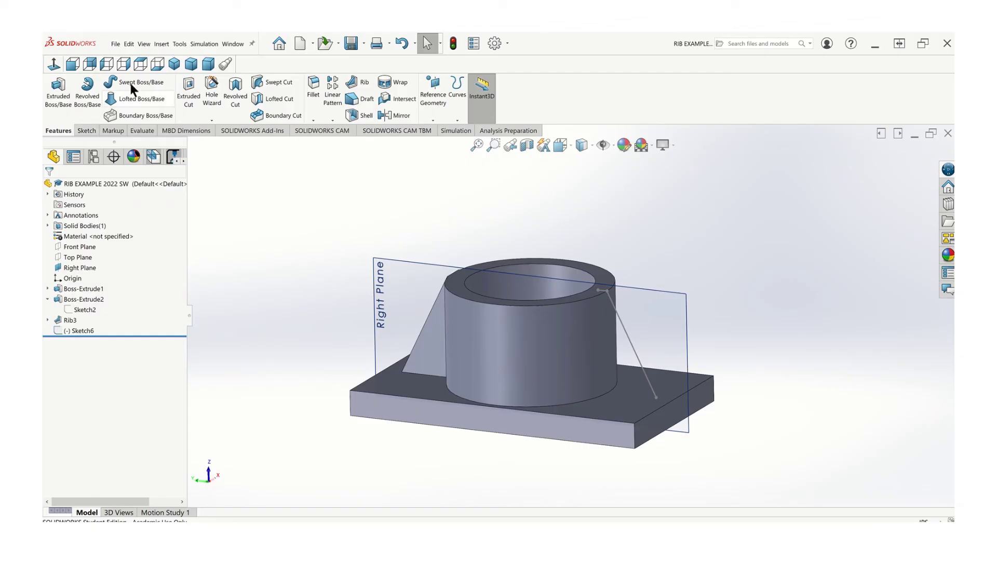
Step: Create Rib7 from Sketch6 at 0.50in thickness, joining the cylinder's far side to the base plate
{"action": "left_click", "coordinate": [351, 83]}
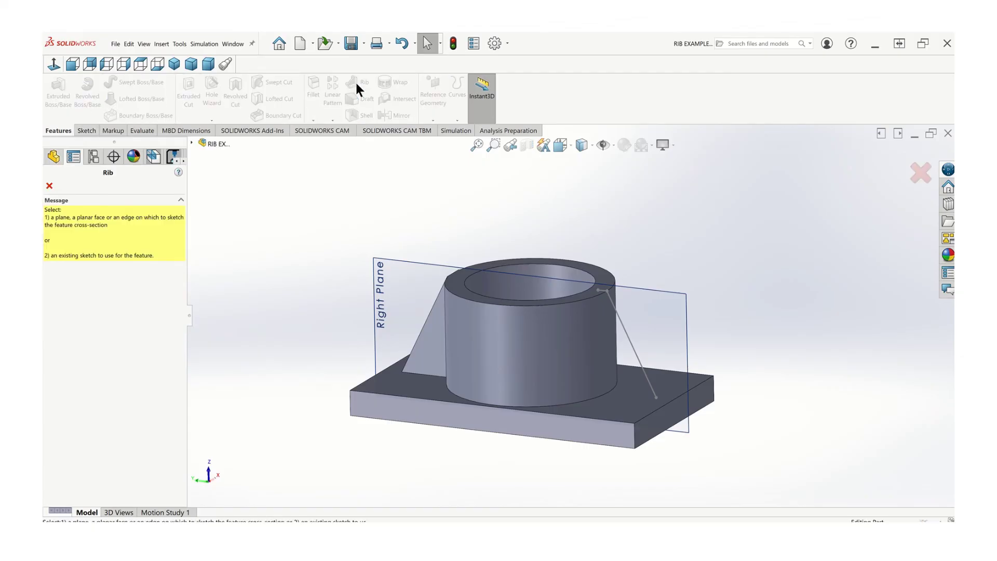
{"action": "left_click", "coordinate": [622, 323]}
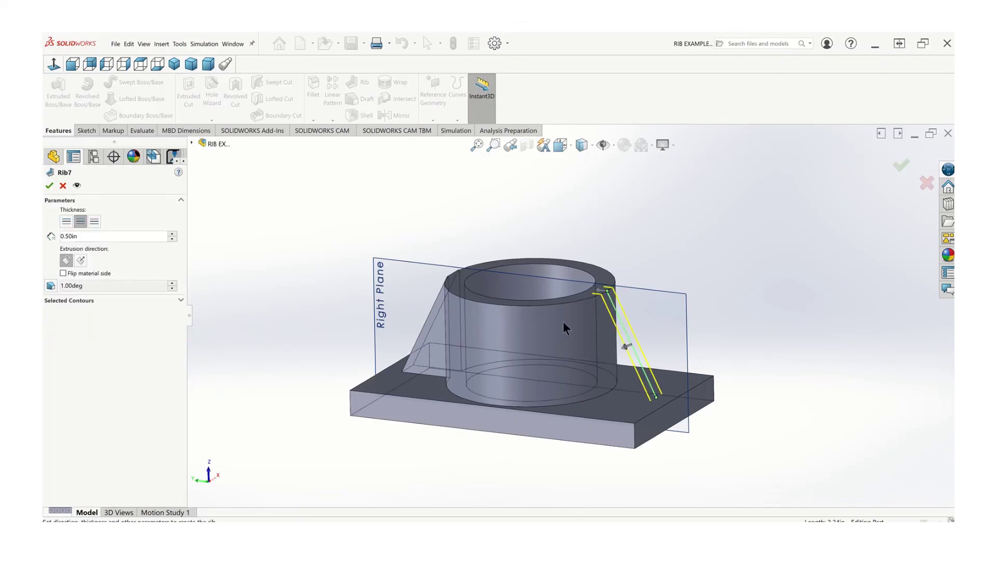
{"action": "scroll", "coordinate": [618, 310], "scroll_direction": "down", "scroll_amount": 5}
{"action": "scroll", "coordinate": [628, 311], "scroll_direction": "up", "scroll_amount": 5}
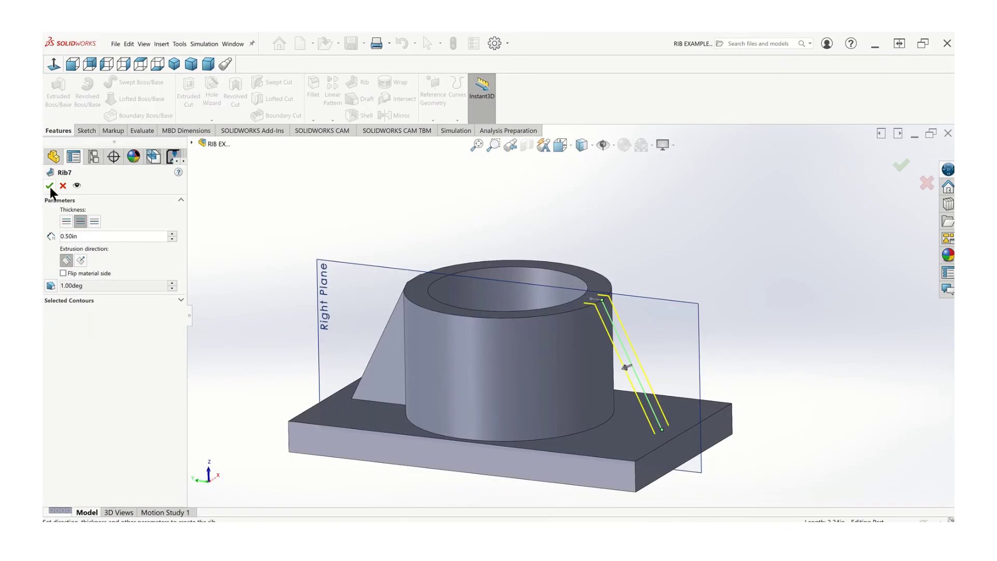
{"action": "left_click", "coordinate": [49, 186]}
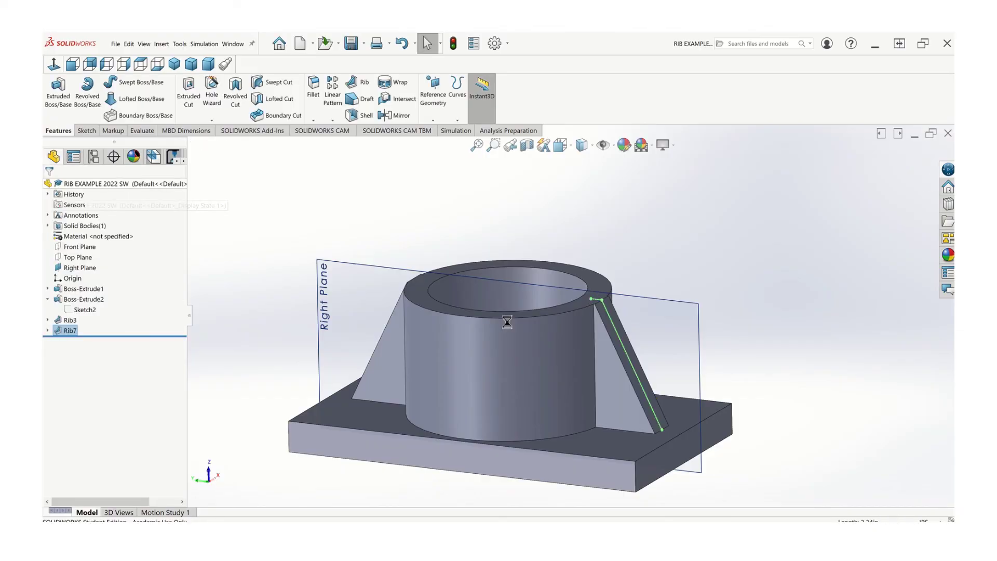
{"action": "middle_click_drag", "start_coordinate": [507, 322], "coordinate": [549, 344]}
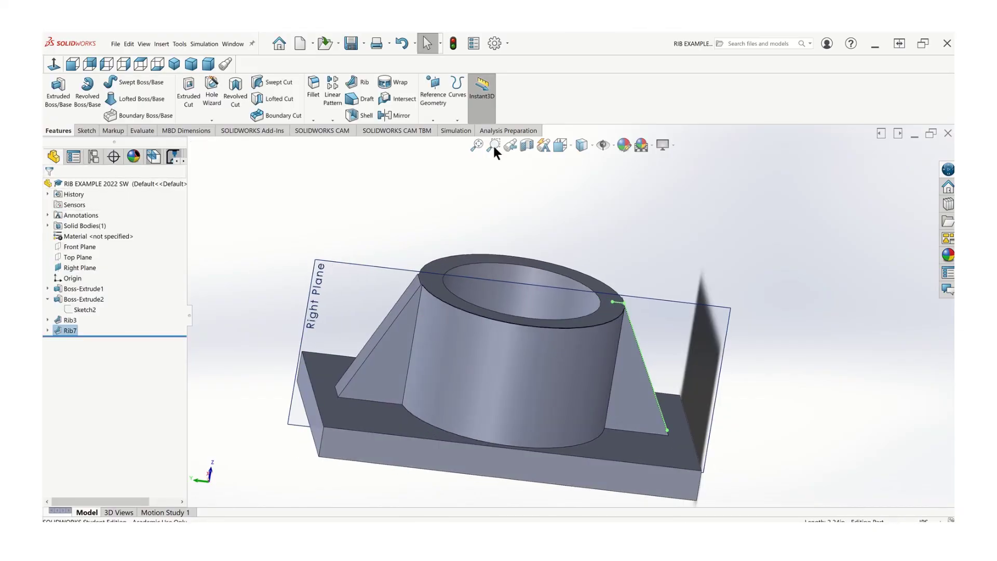